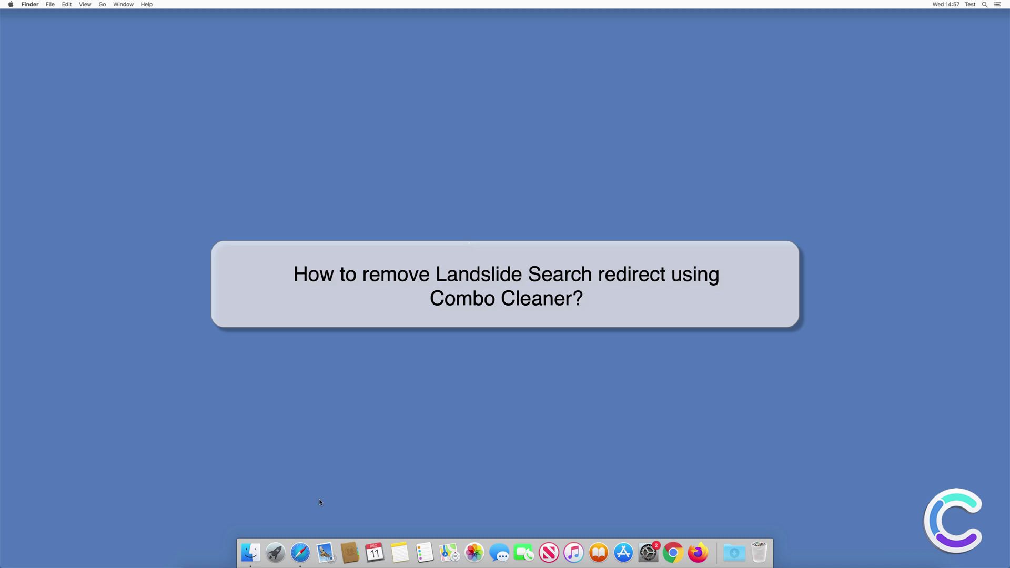
- Bring Safari to the front to show the hijacked Yahoo results for 'search engine test'
{"action": "left_click", "coordinate": [302, 551]}
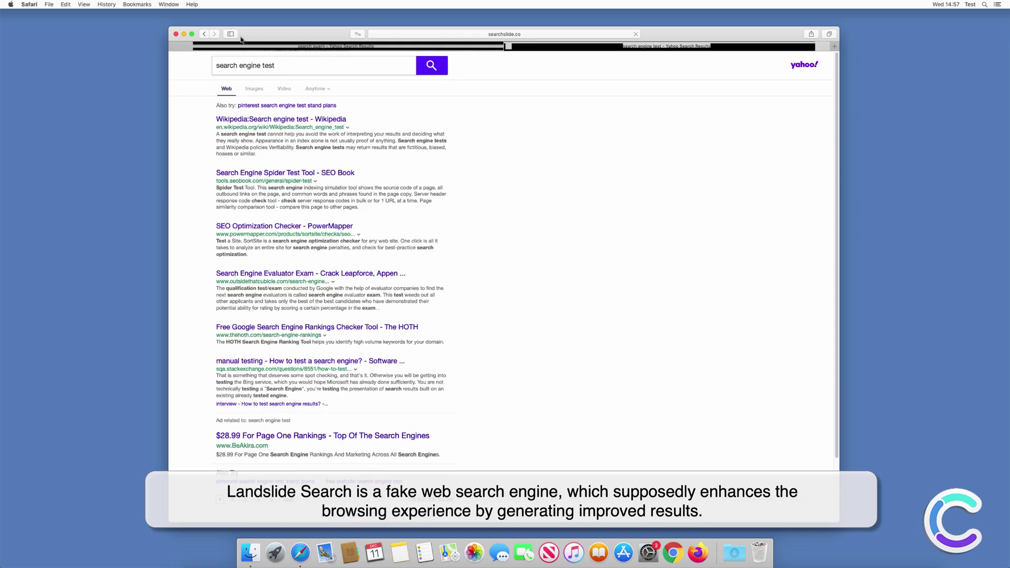
- Close Safari and run a search from the Landslide Search page in Chrome
{"action": "left_click", "coordinate": [175, 35]}
{"action": "left_click", "coordinate": [673, 552]}
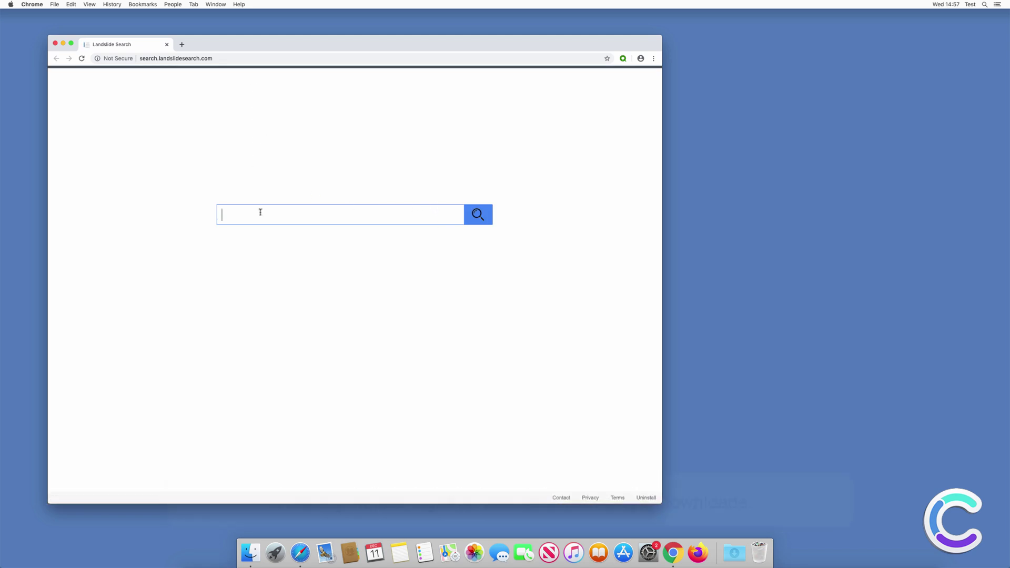
{"action": "type", "text": "search query"}
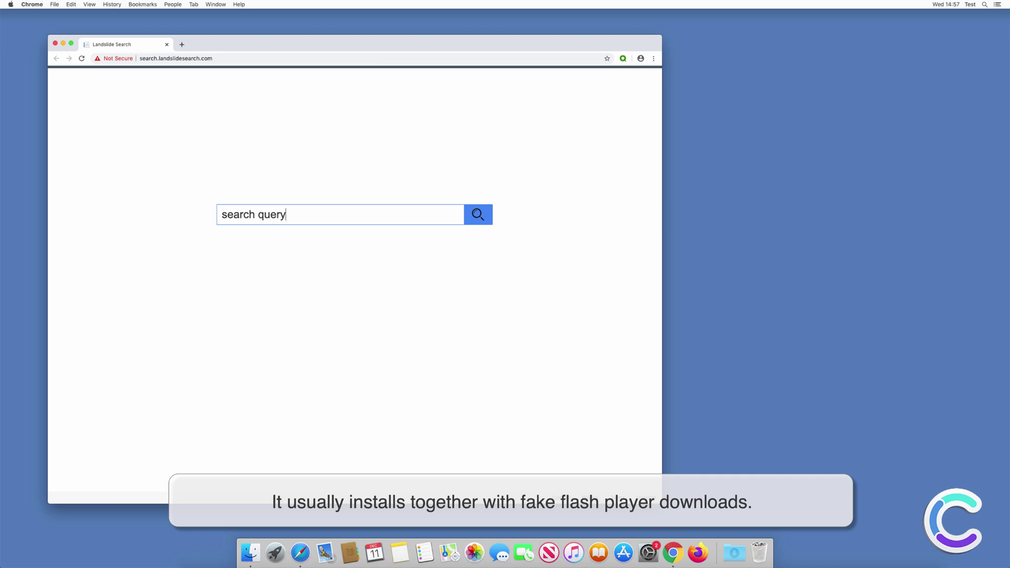
{"action": "key", "text": "Return"}
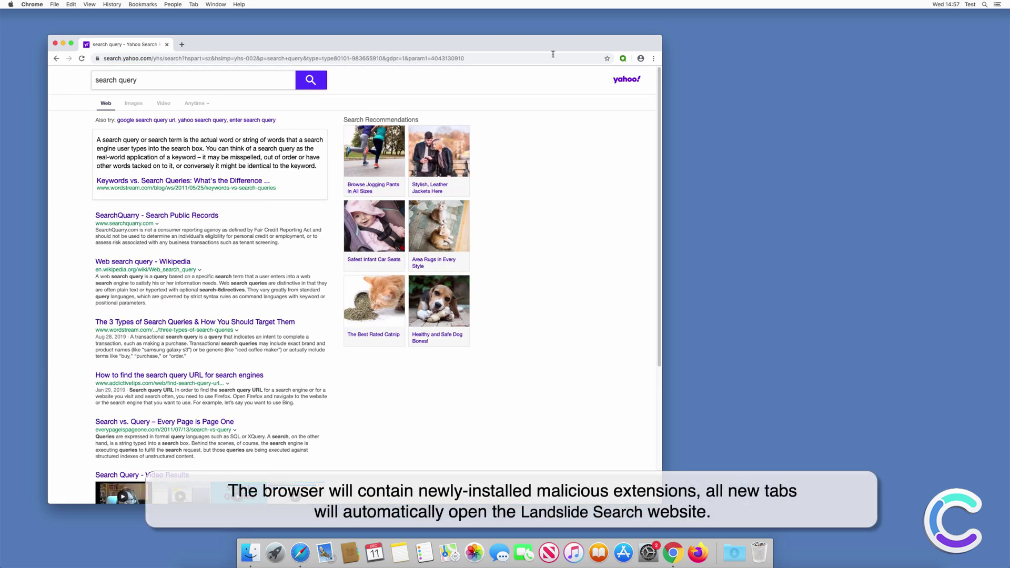
- Search 'search query' from a new Chrome tab's address bar, then close Chrome
{"action": "left_click", "coordinate": [181, 45]}
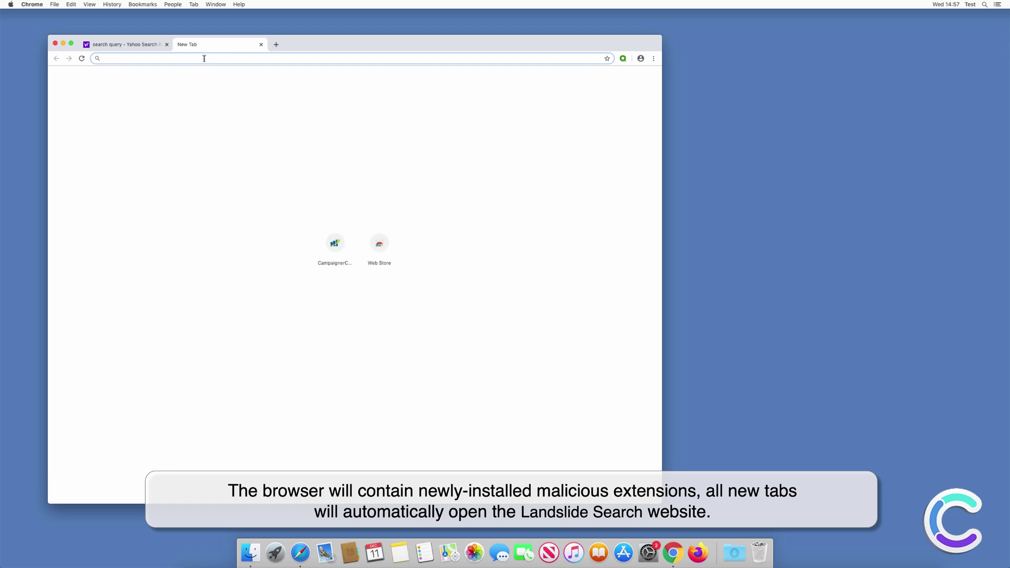
{"action": "type", "text": "search query"}
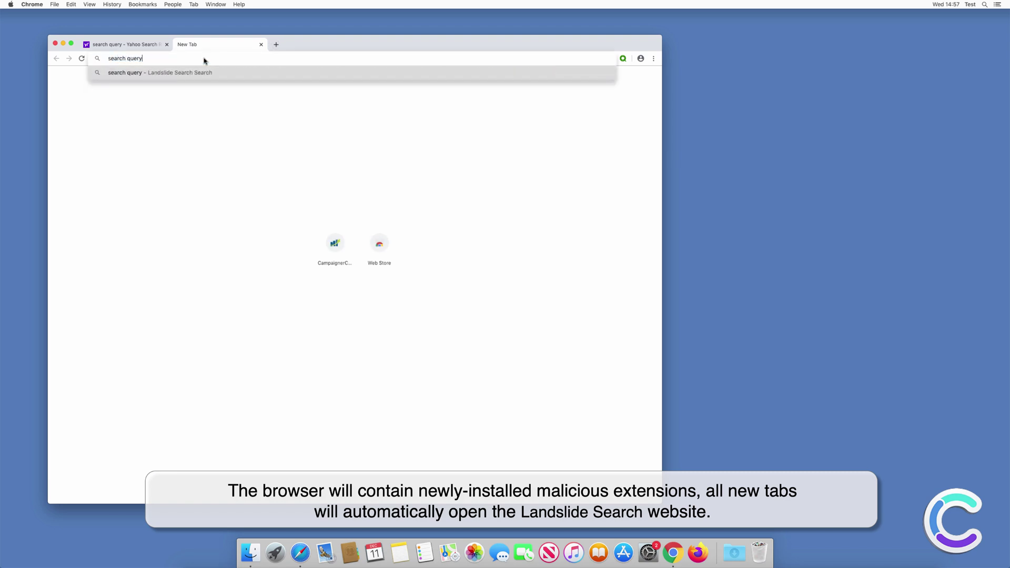
{"action": "key", "text": "Return"}
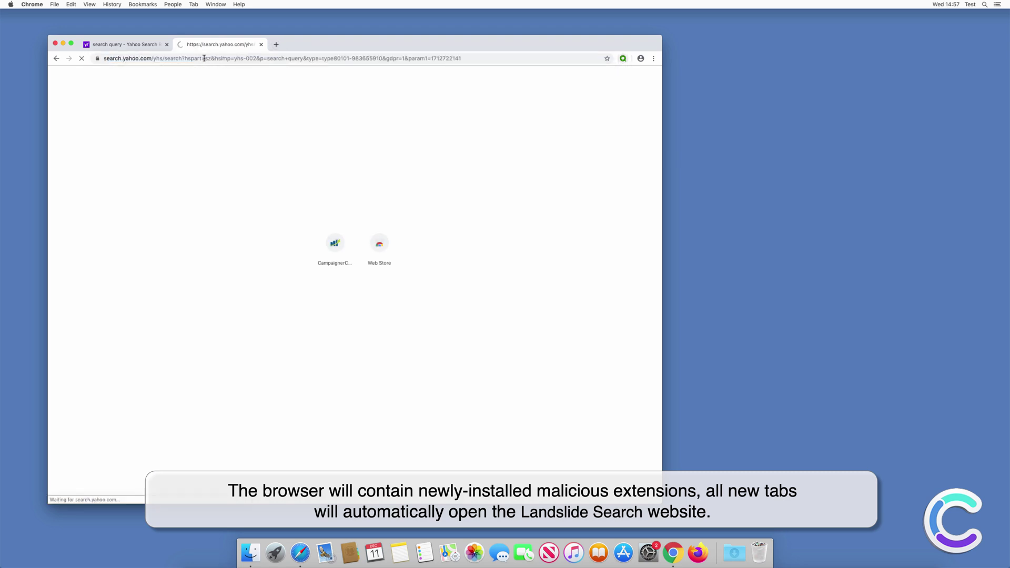
{"action": "left_click", "coordinate": [55, 44]}
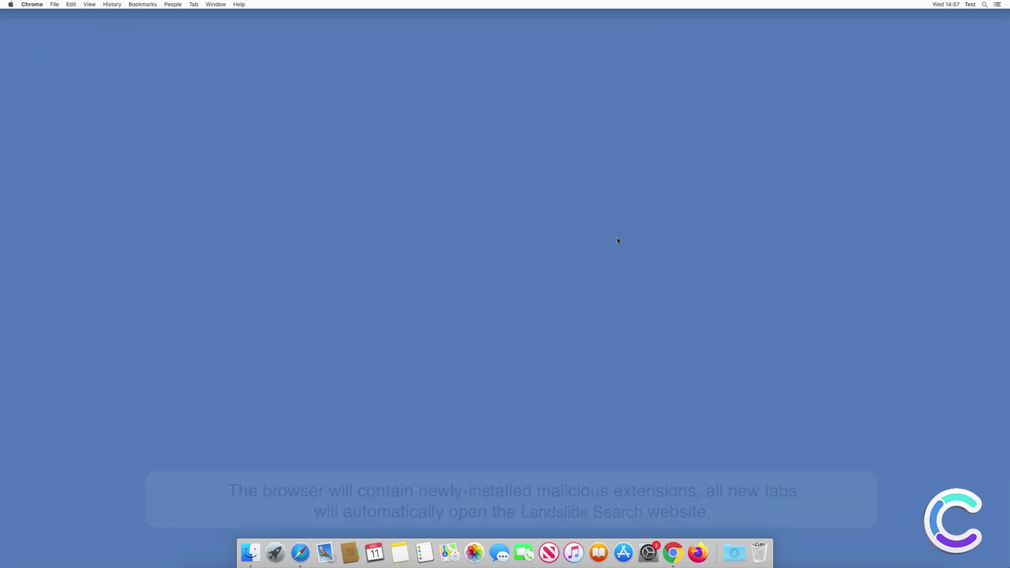
- Search 'search query' from Firefox's Landslide Search page, then switch over to Safari
{"action": "left_click", "coordinate": [698, 553]}
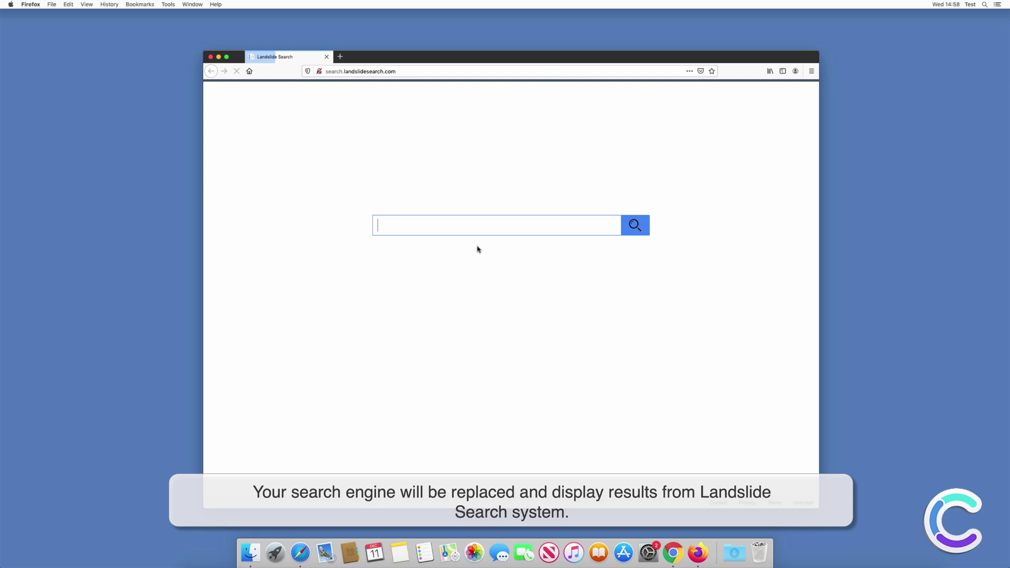
{"action": "type", "text": "search query"}
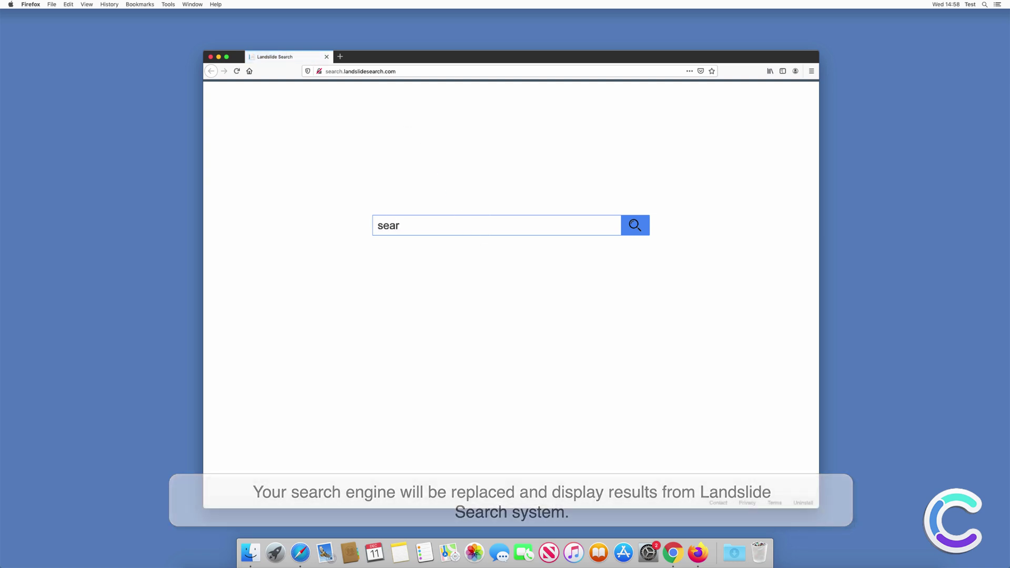
{"action": "key", "text": "Return"}
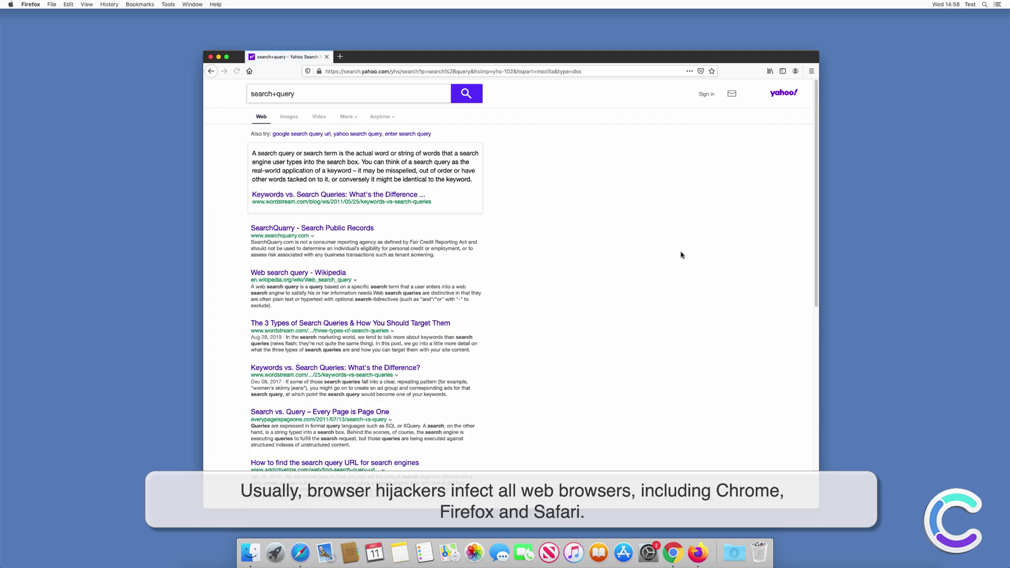
{"action": "left_click", "coordinate": [211, 57]}
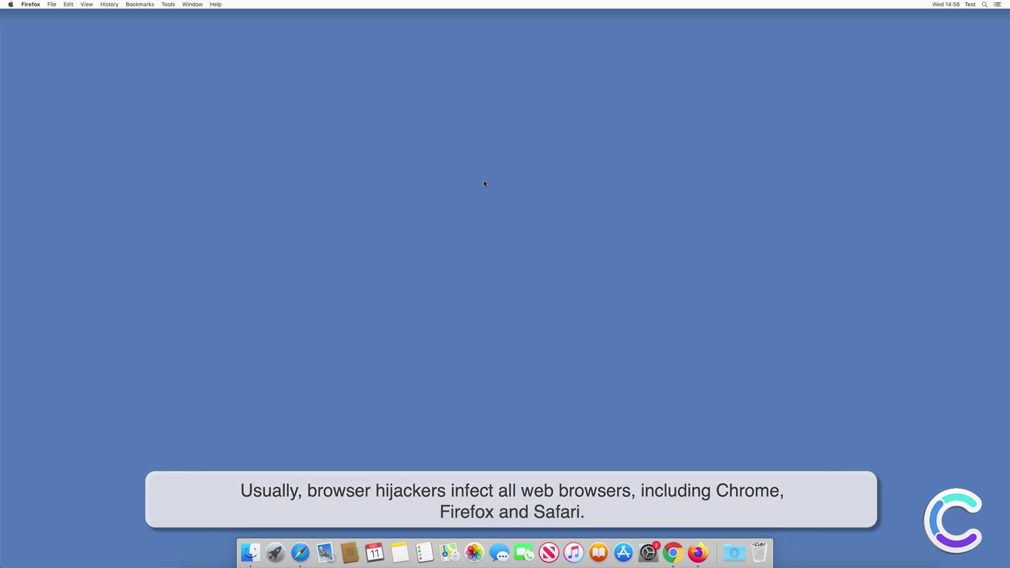
{"action": "left_click", "coordinate": [300, 552]}
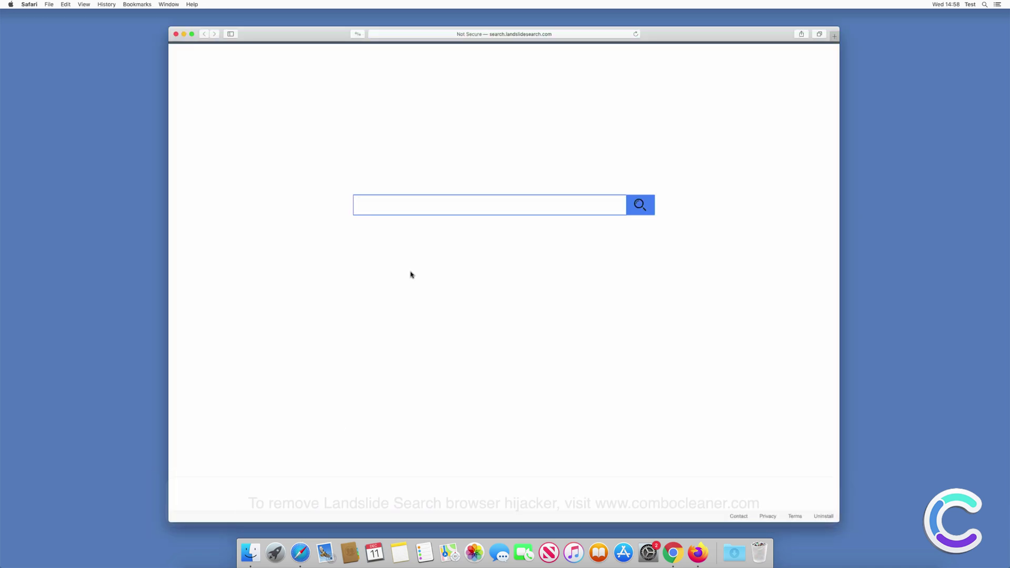
{"action": "left_click", "coordinate": [442, 34]}
{"action": "type", "text": "www.combol"}
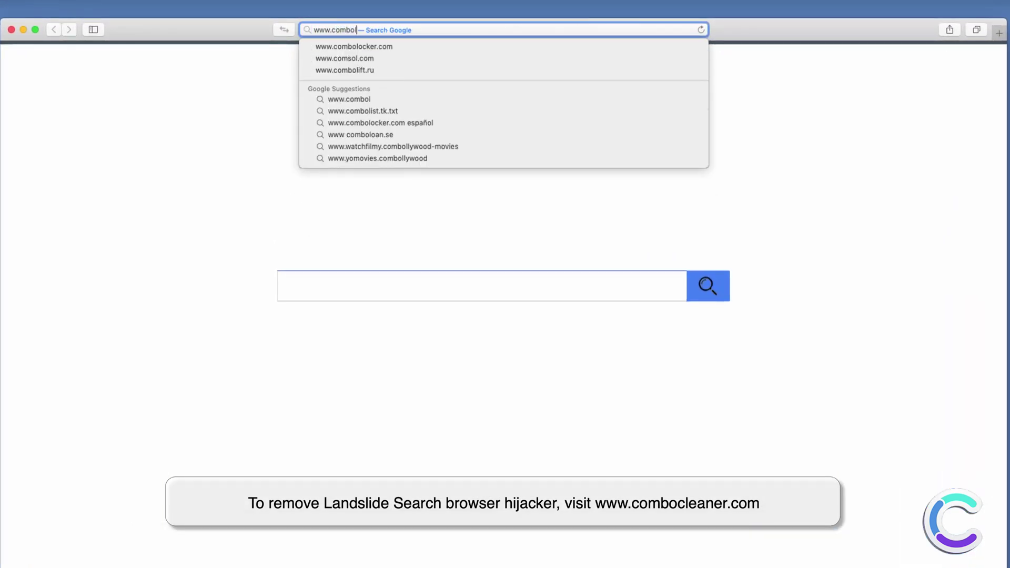
{"action": "key", "text": "BackSpace"}
{"action": "type", "text": "cleaner.com"}
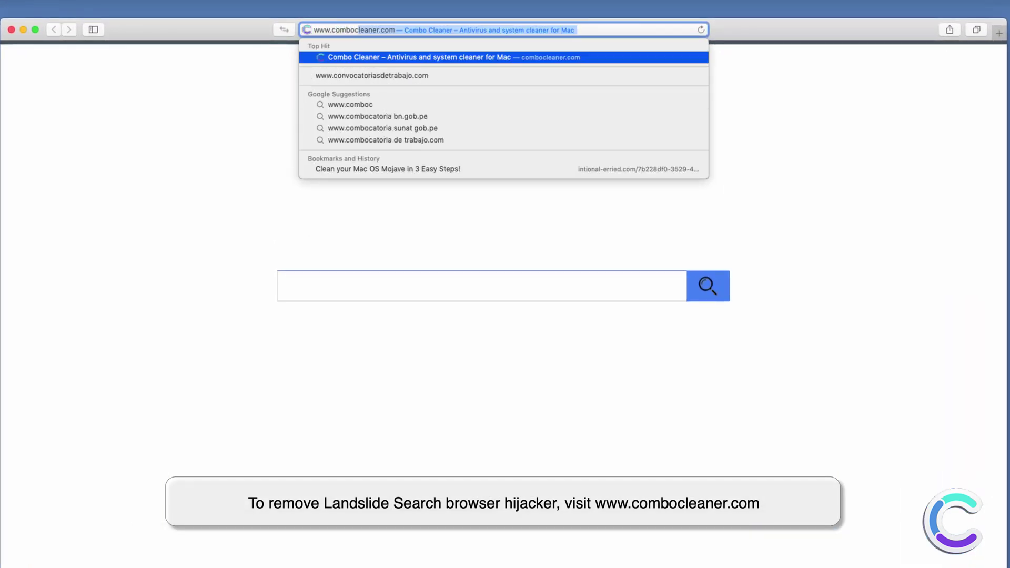
{"action": "key", "text": "Return"}
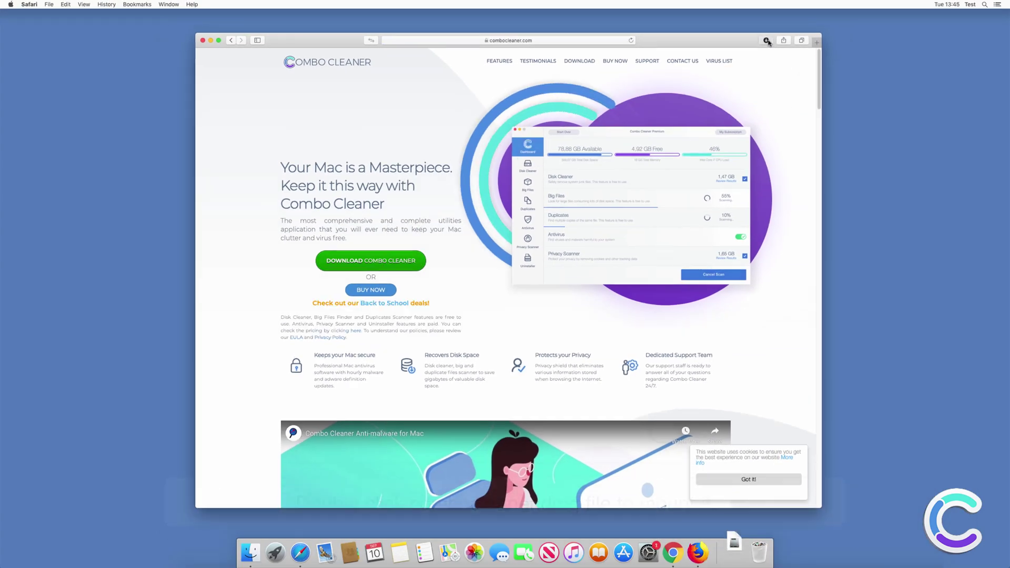
- Mount combocleaner.dmg from Downloads, drag Combo Cleaner into Applications, and close the windows
{"action": "left_click", "coordinate": [766, 41]}
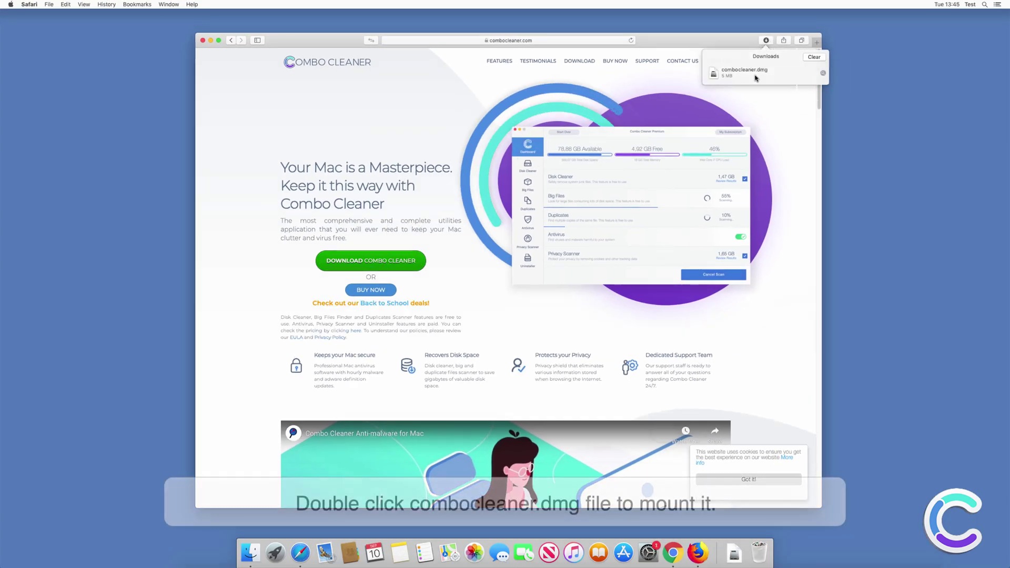
{"action": "left_click", "coordinate": [749, 76]}
{"action": "double_click", "coordinate": [749, 75]}
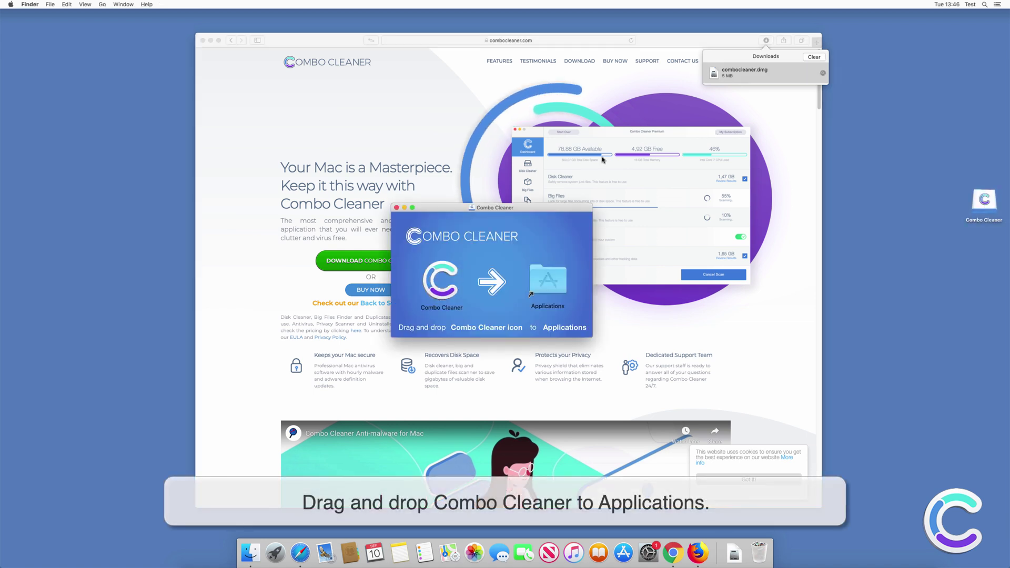
{"action": "left_click_drag", "start_coordinate": [434, 276], "coordinate": [529, 289]}
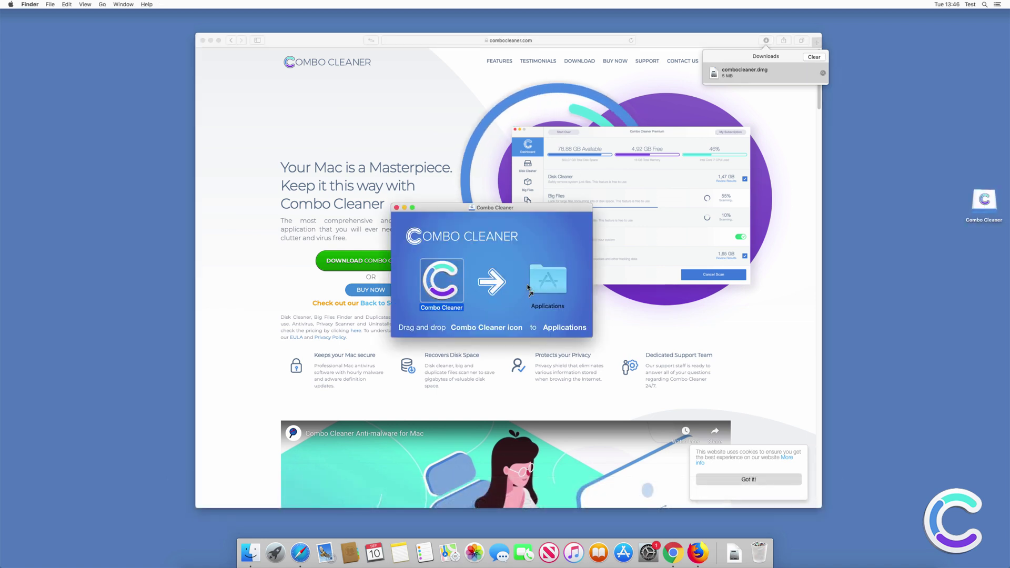
{"action": "left_click", "coordinate": [396, 208]}
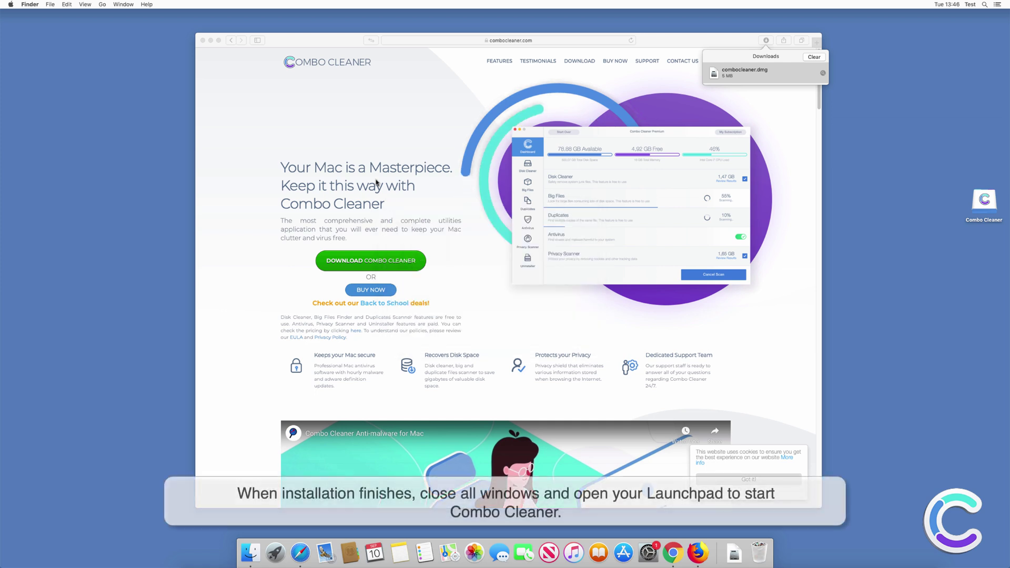
{"action": "left_click", "coordinate": [203, 41]}
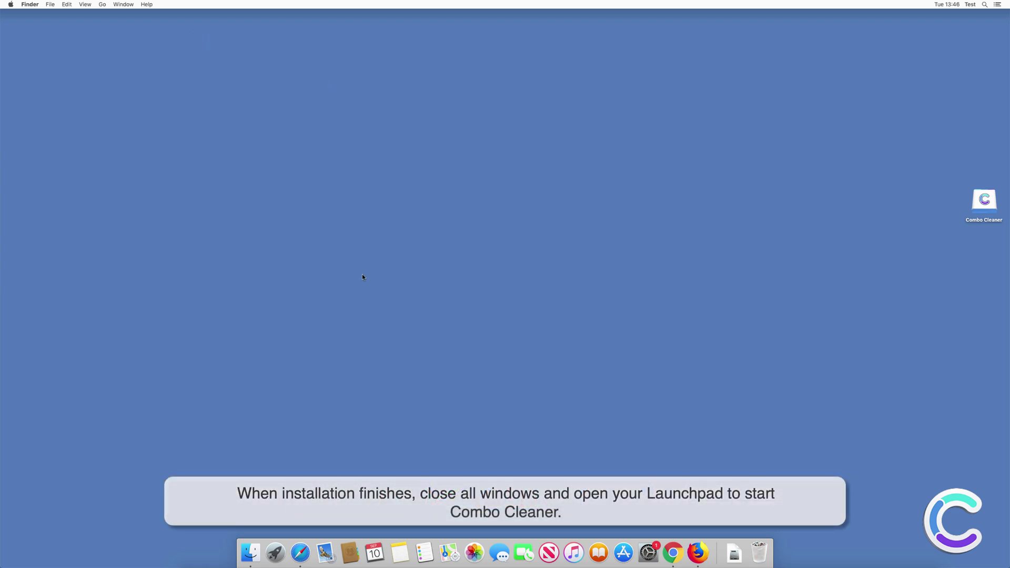
- Launch Combo Cleaner from Launchpad and confirm opening the downloaded app
{"action": "left_click", "coordinate": [275, 554]}
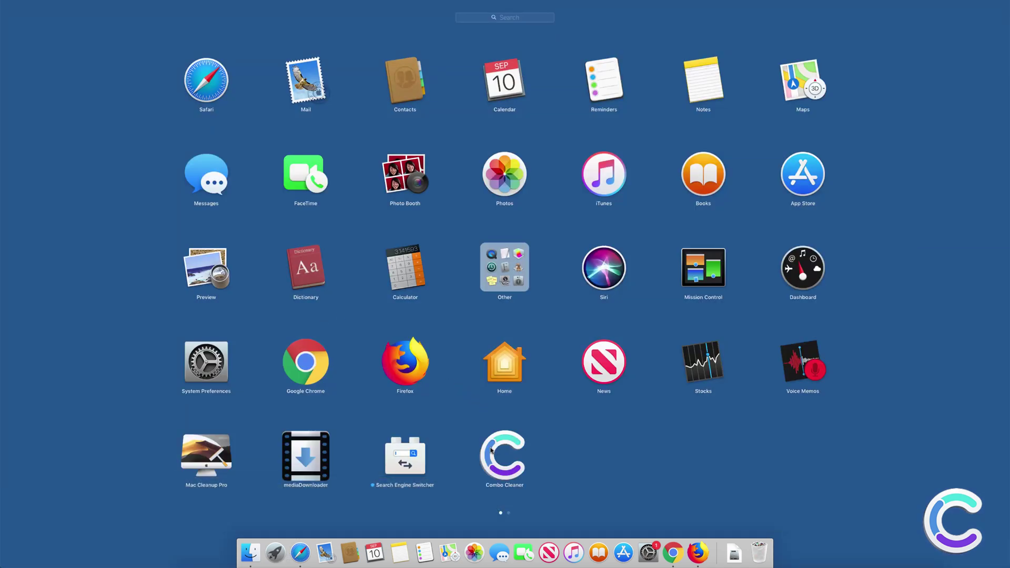
{"action": "left_click", "coordinate": [491, 451]}
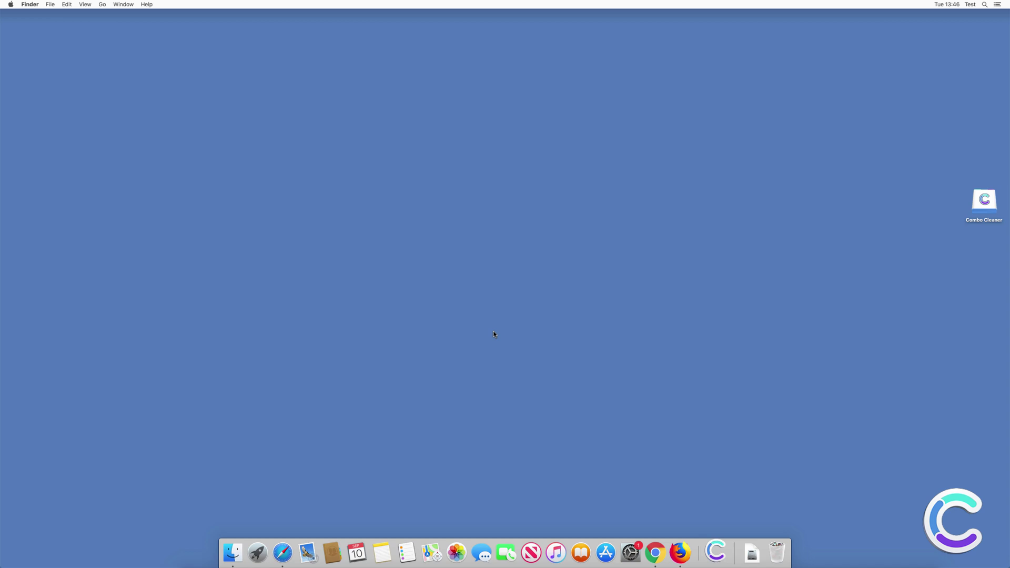
{"action": "left_click", "coordinate": [578, 178]}
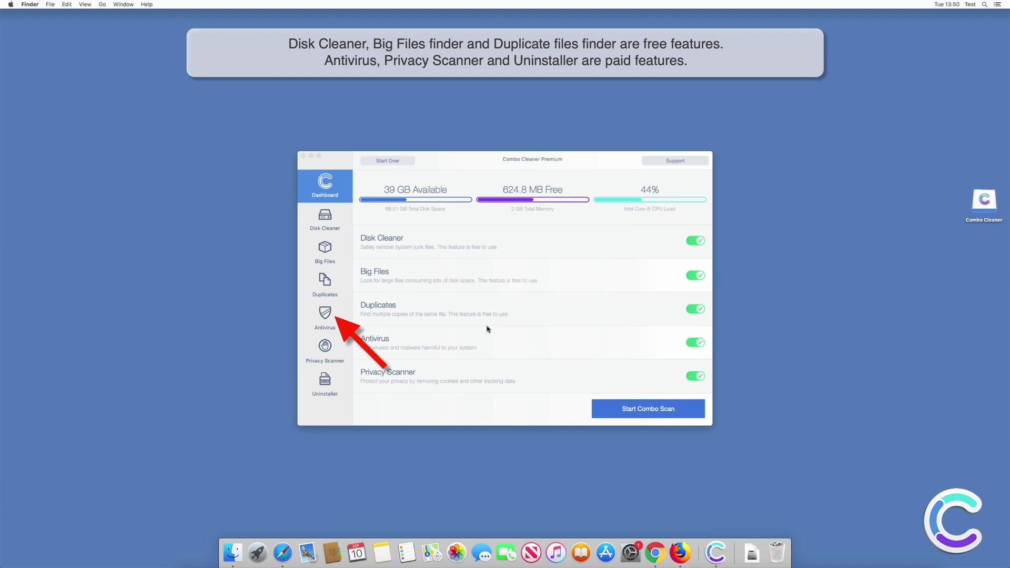
- Start an Antivirus Full Scan and let it run until 66 threats are found
{"action": "left_click", "coordinate": [325, 325]}
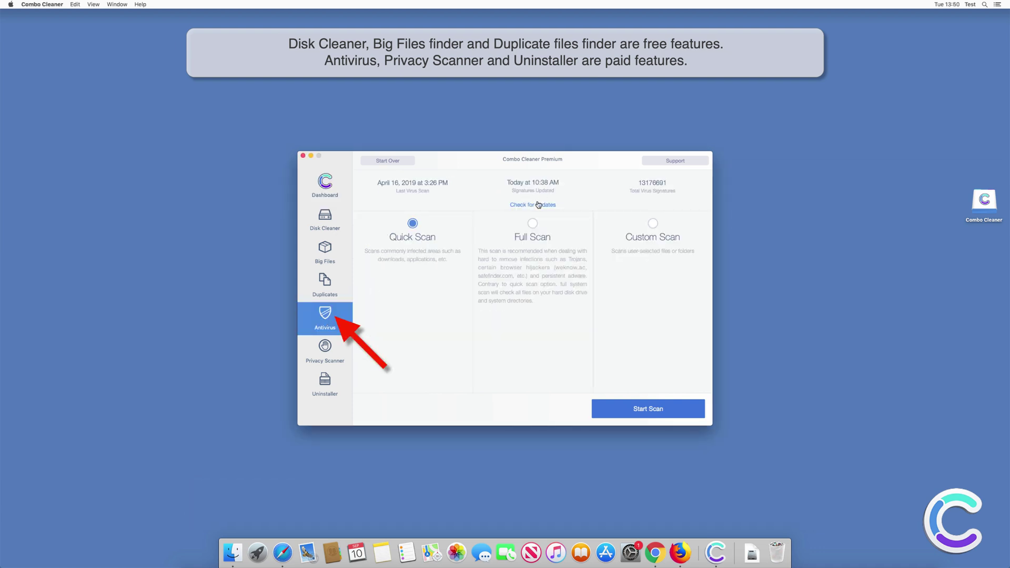
{"action": "left_click", "coordinate": [532, 223]}
{"action": "left_click", "coordinate": [646, 409]}
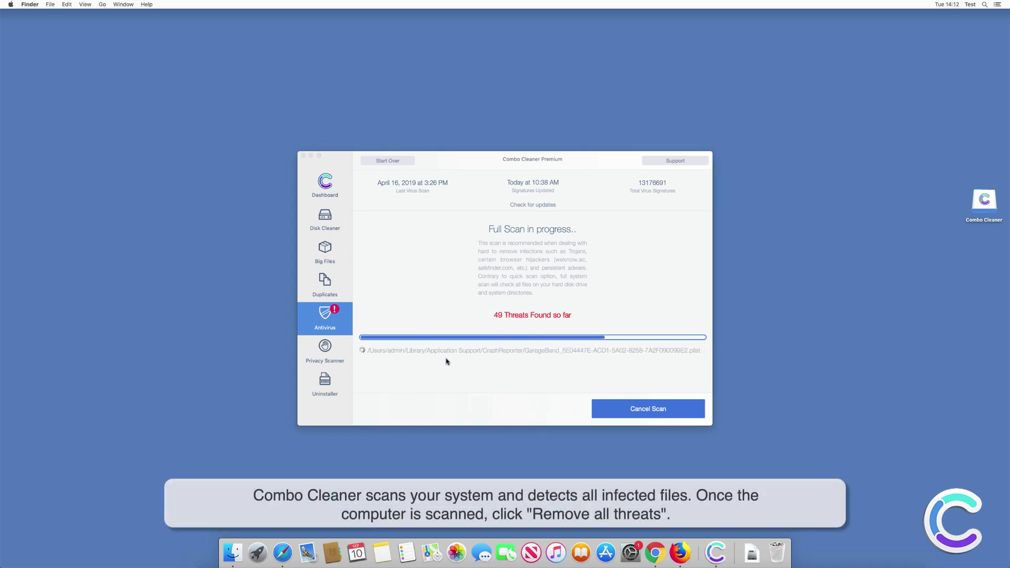
{"action": "left_click", "coordinate": [649, 298]}
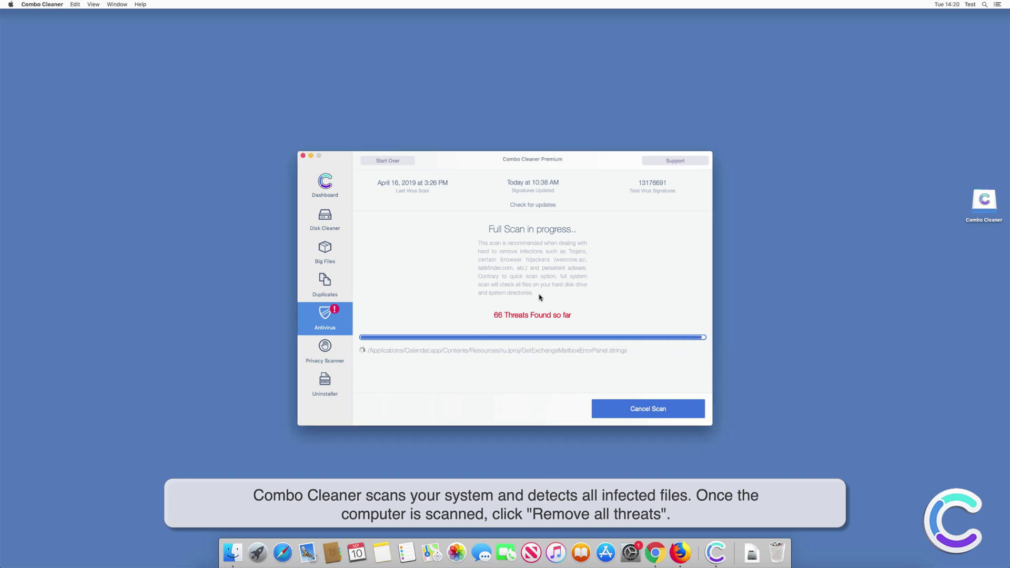
- Remove all 66 detected threats, entering the administrator password when asked
{"action": "left_click", "coordinate": [670, 412]}
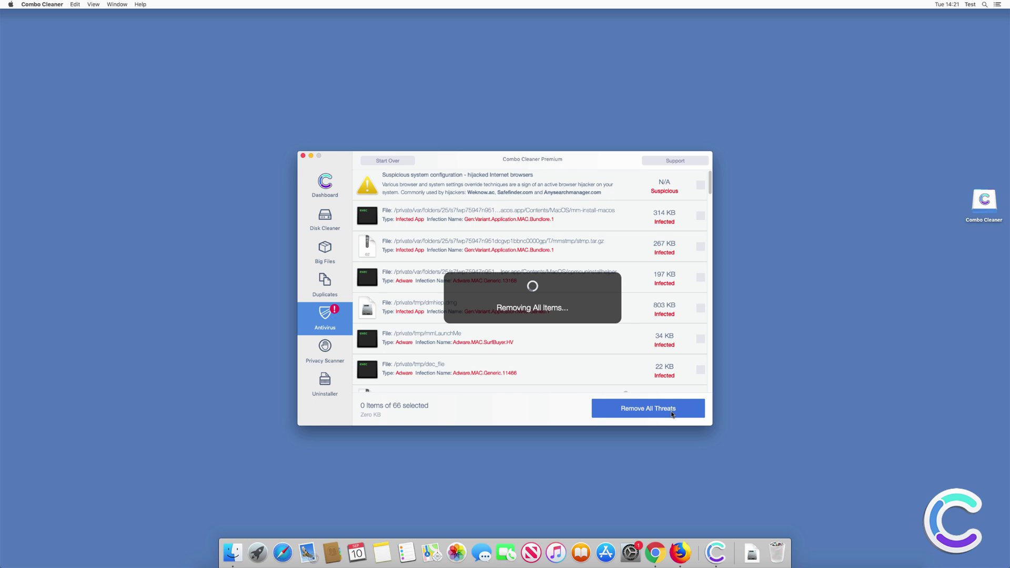
{"action": "left_click", "coordinate": [565, 179]}
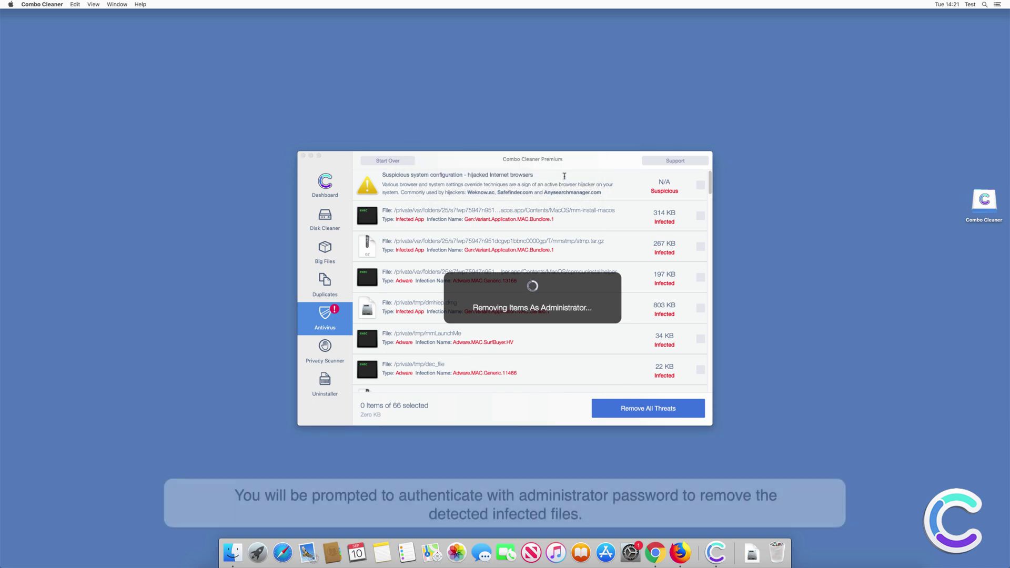
{"action": "type", "text": "test"}
{"action": "key", "text": "Return"}
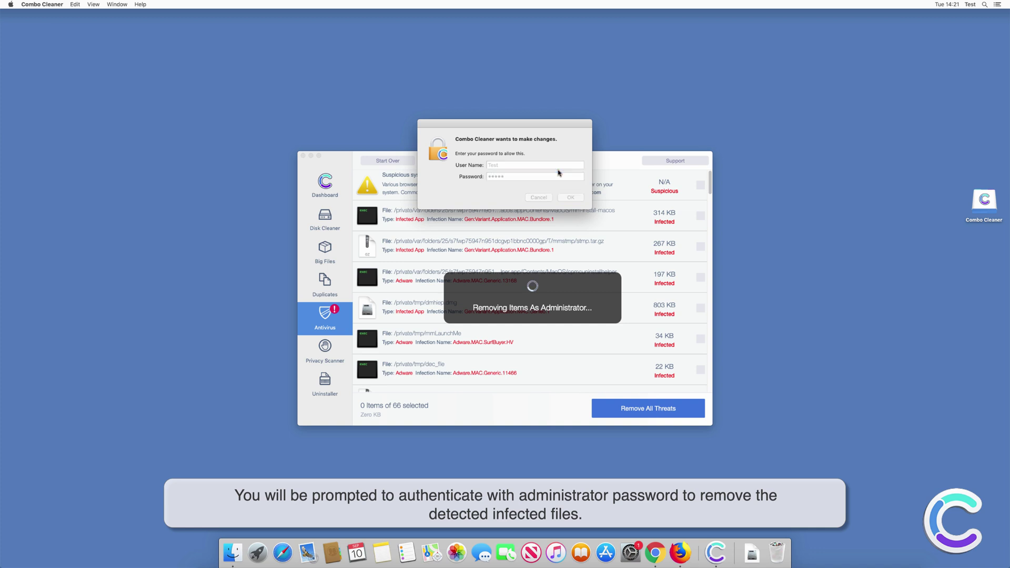
- Decline the MyCouponsmart restore offers, allow the configuration removal, and restart the Mac
{"action": "left_click", "coordinate": [494, 226]}
{"action": "left_click", "coordinate": [466, 200]}
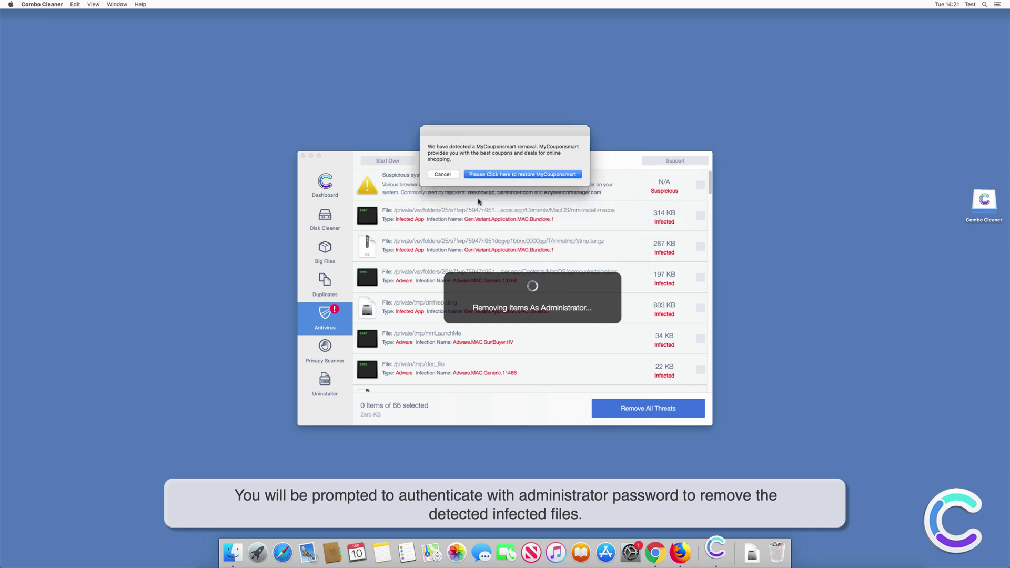
{"action": "left_click", "coordinate": [440, 174]}
{"action": "left_click", "coordinate": [557, 183]}
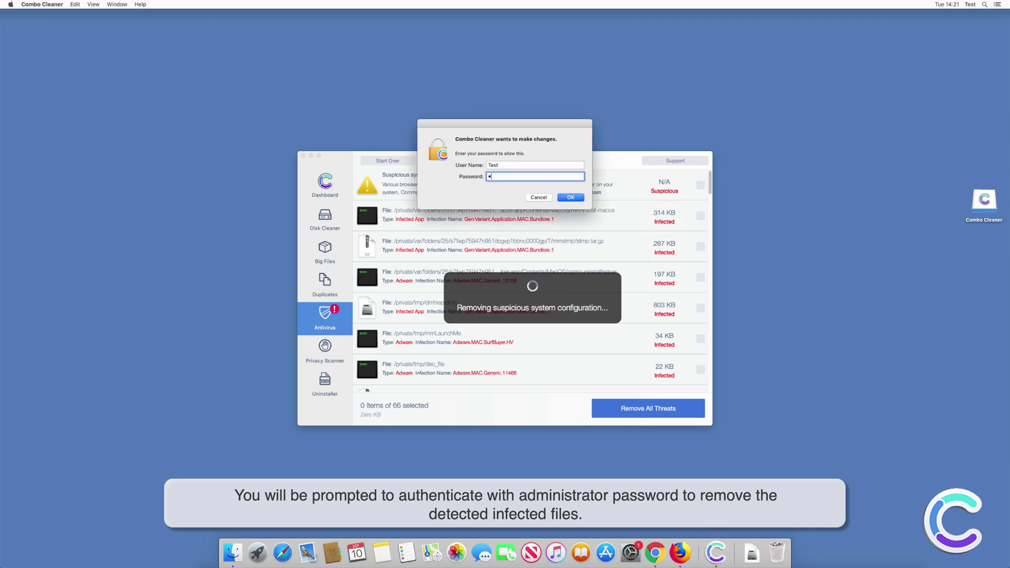
{"action": "key", "text": "Return"}
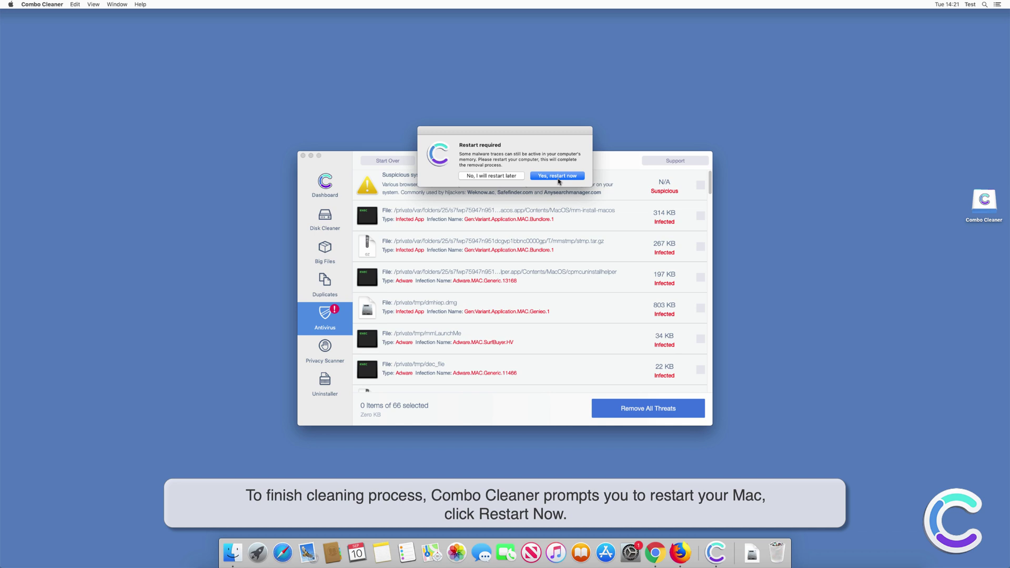
{"action": "left_click", "coordinate": [558, 179]}
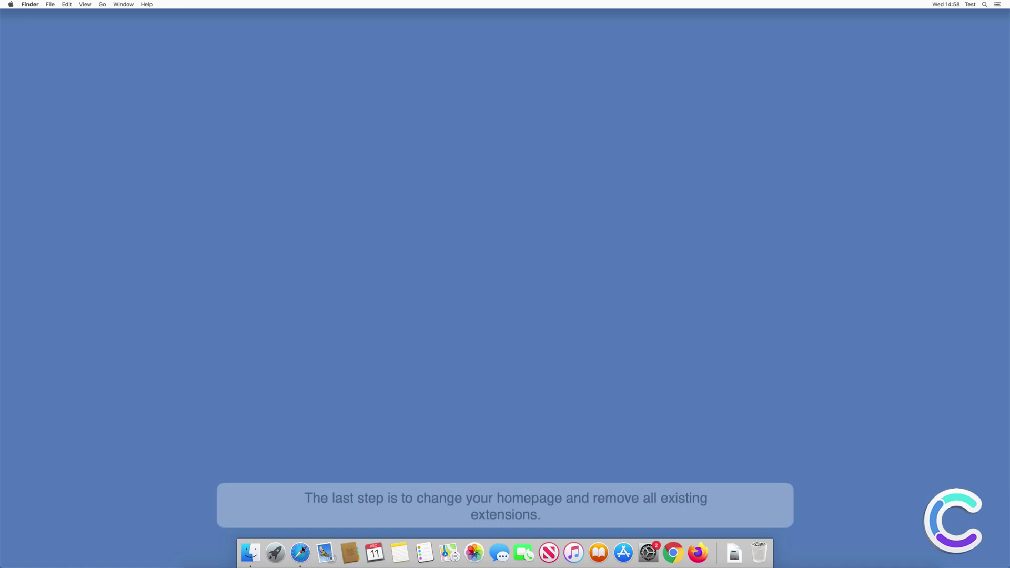
- Uninstall Search Engine Switcher in Safari's Extensions preferences and reveal its app in Finder
{"action": "left_click", "coordinate": [301, 553]}
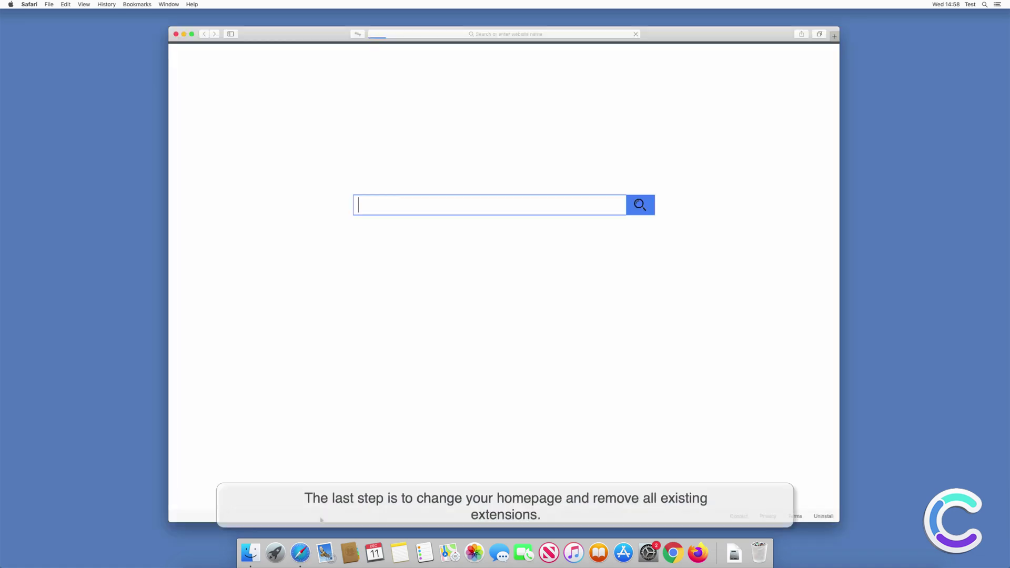
{"action": "left_click", "coordinate": [30, 5]}
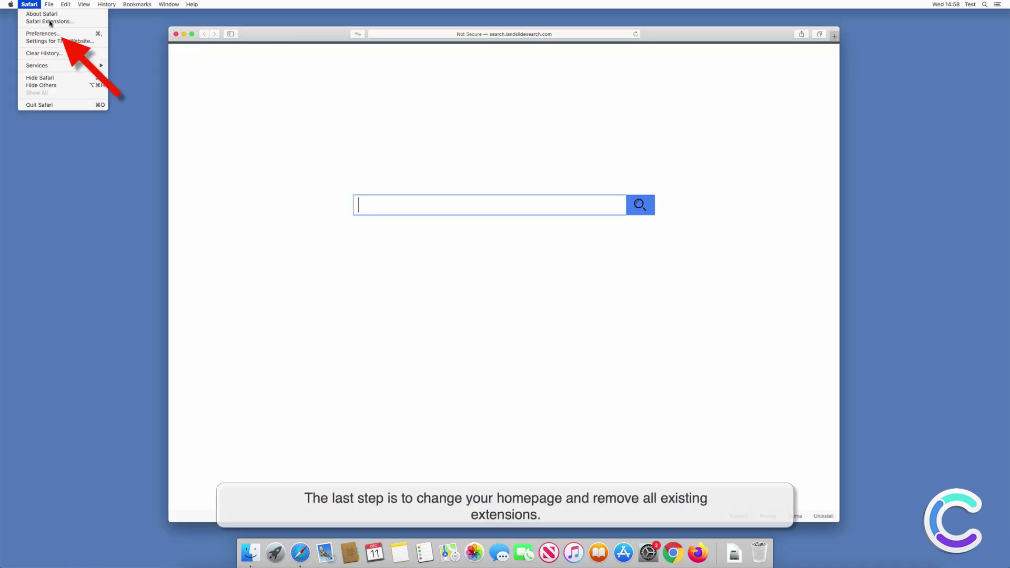
{"action": "left_click", "coordinate": [52, 36]}
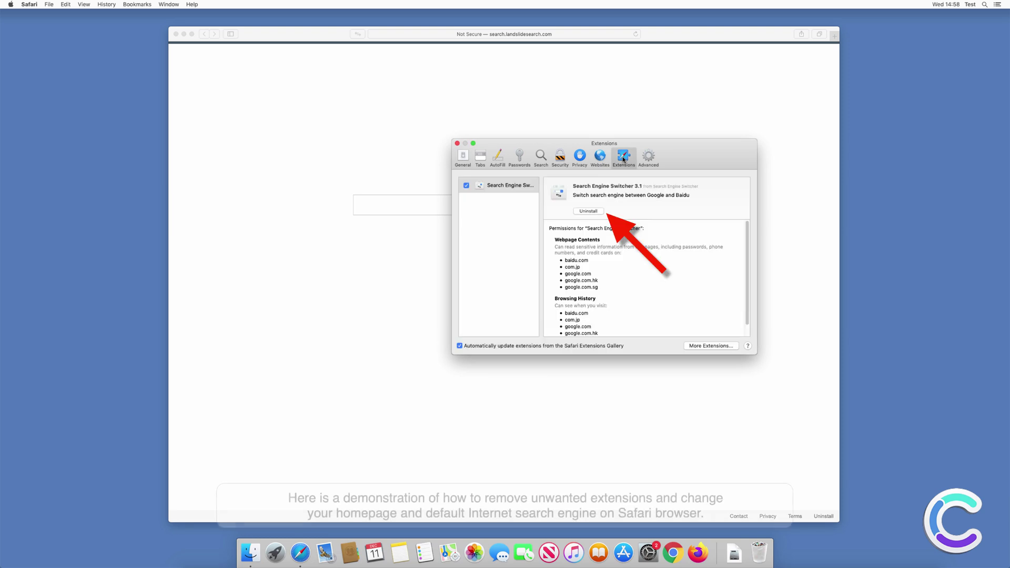
{"action": "left_click", "coordinate": [588, 212]}
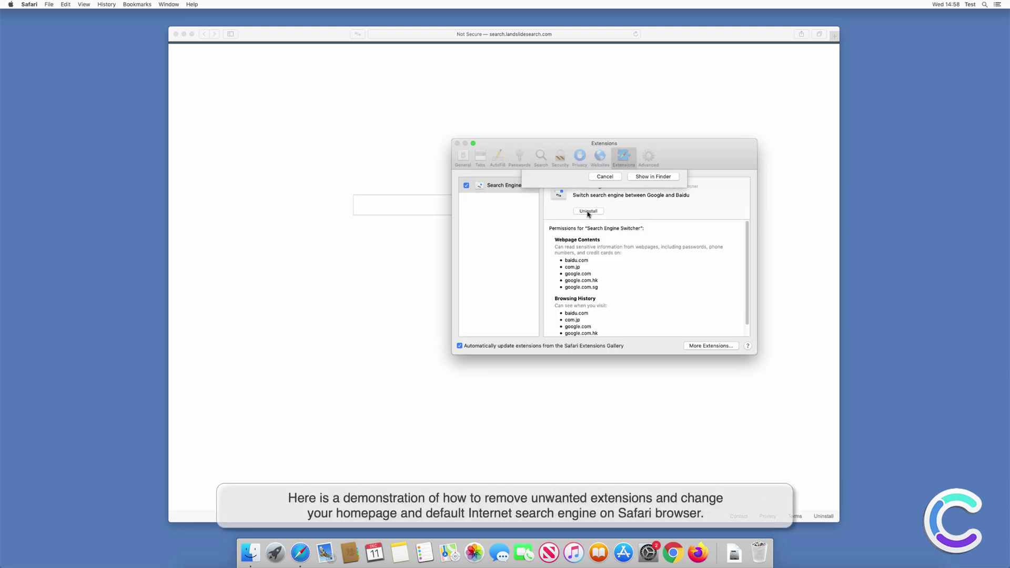
{"action": "left_click", "coordinate": [651, 217]}
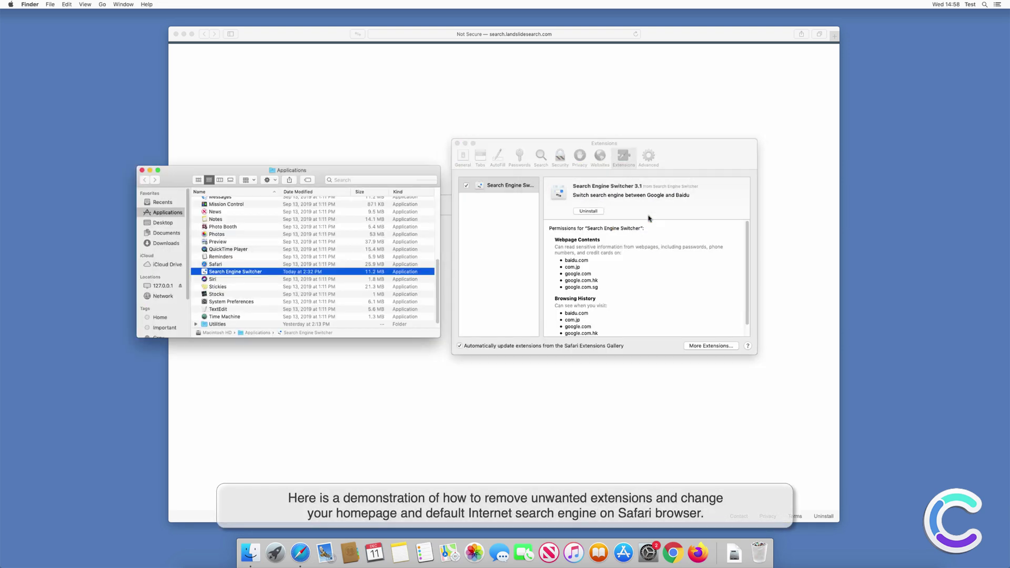
- Turn off the extension and move the Search Engine Switcher app to the Trash with admin approval
{"action": "right_click", "coordinate": [258, 275]}
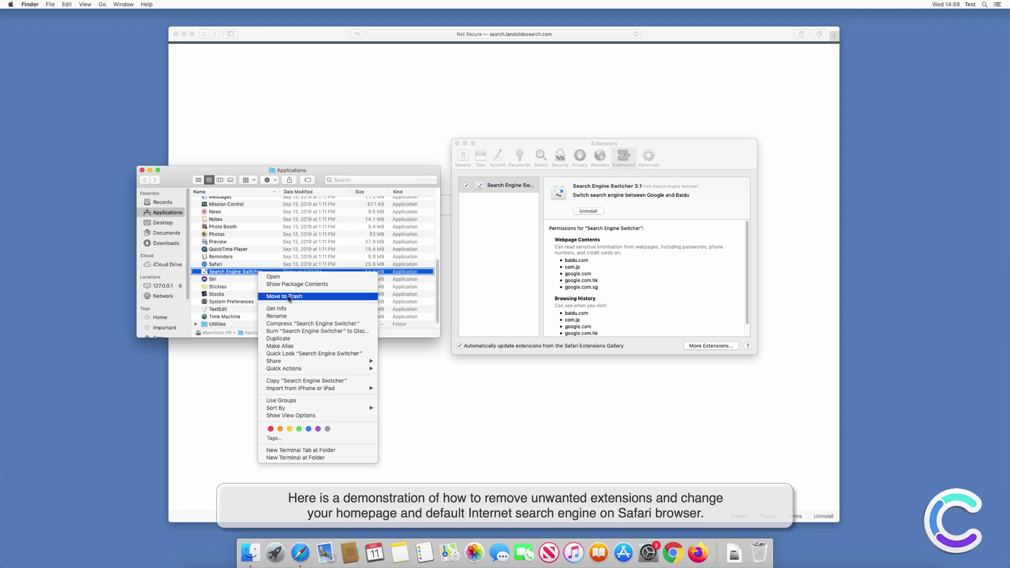
{"action": "left_click", "coordinate": [289, 297]}
{"action": "left_click", "coordinate": [563, 175]}
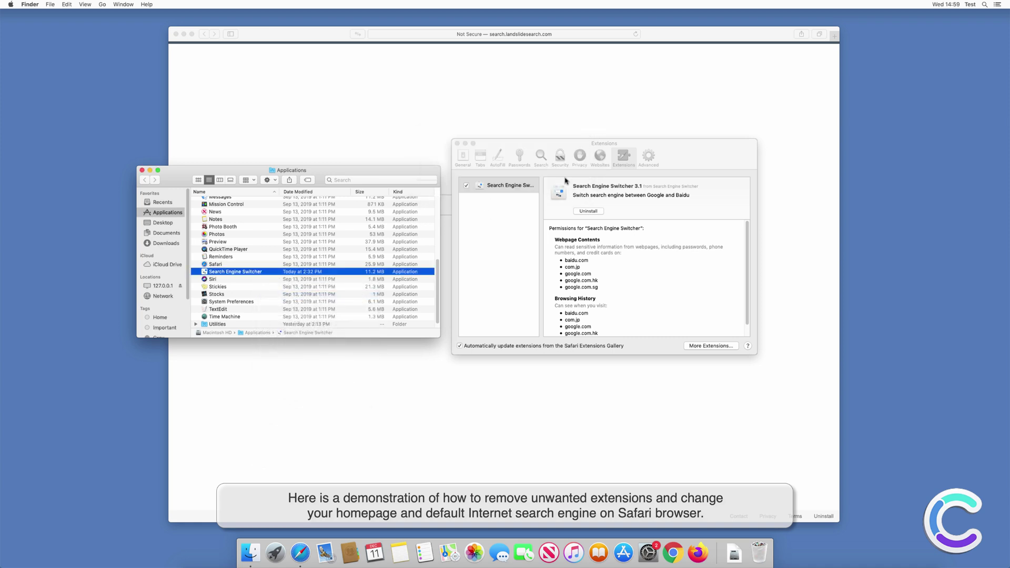
{"action": "left_click", "coordinate": [467, 187]}
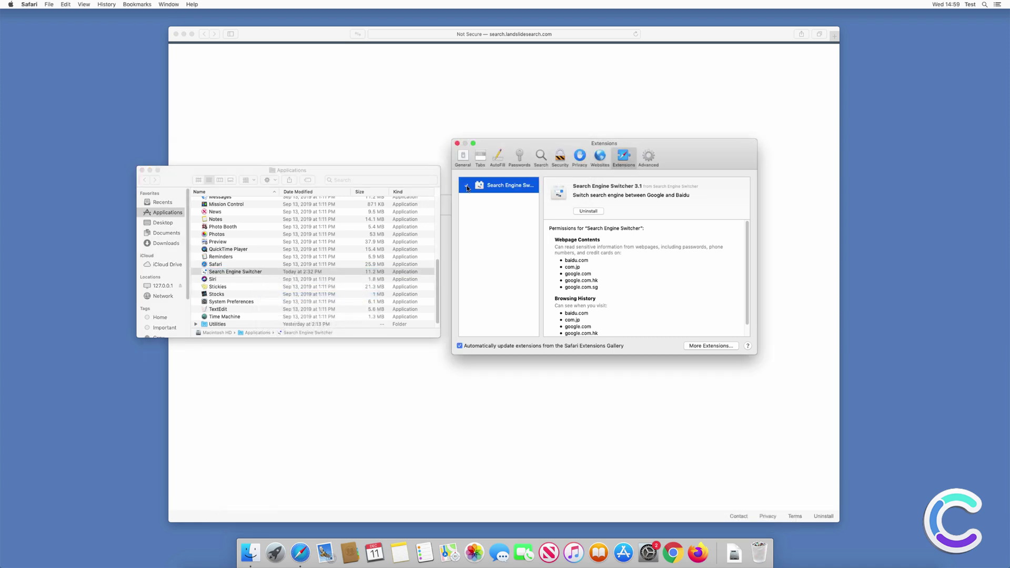
{"action": "right_click", "coordinate": [244, 273]}
{"action": "left_click", "coordinate": [287, 298]}
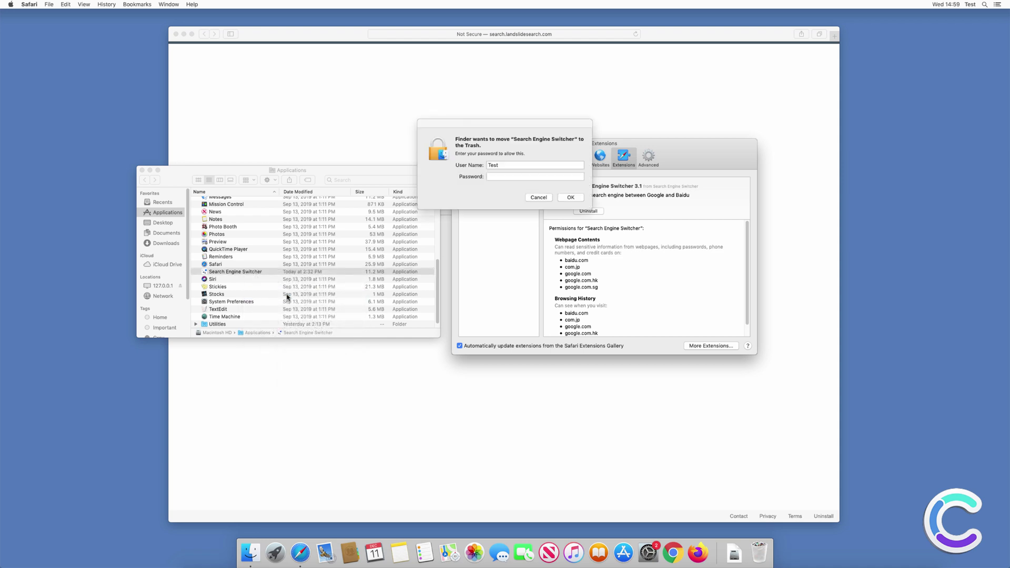
{"action": "left_click", "coordinate": [535, 177]}
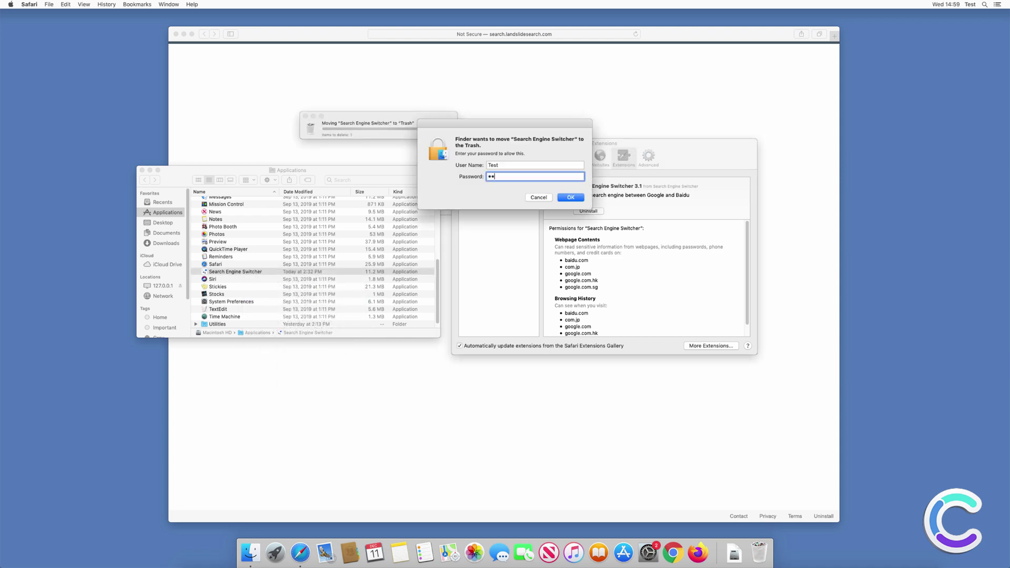
{"action": "key", "text": "Return"}
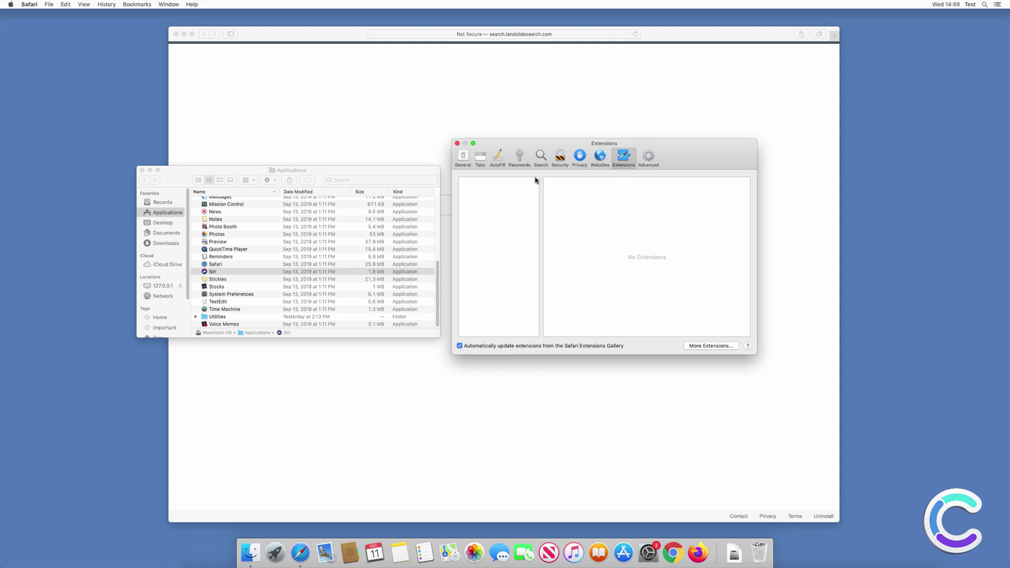
- Keep Google as Safari's search engine
{"action": "left_click", "coordinate": [541, 157]}
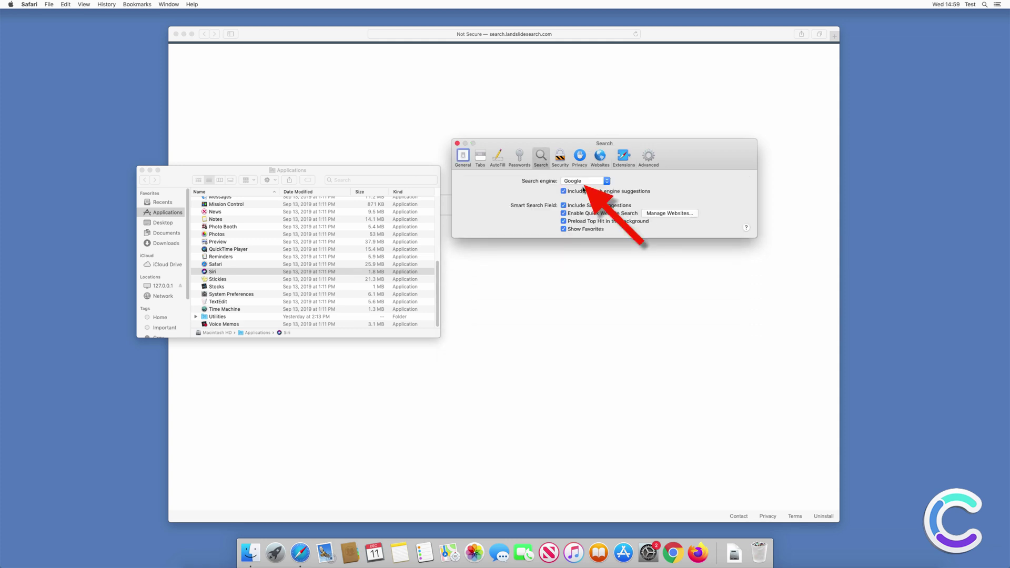
{"action": "left_click", "coordinate": [584, 182]}
{"action": "left_click", "coordinate": [583, 181]}
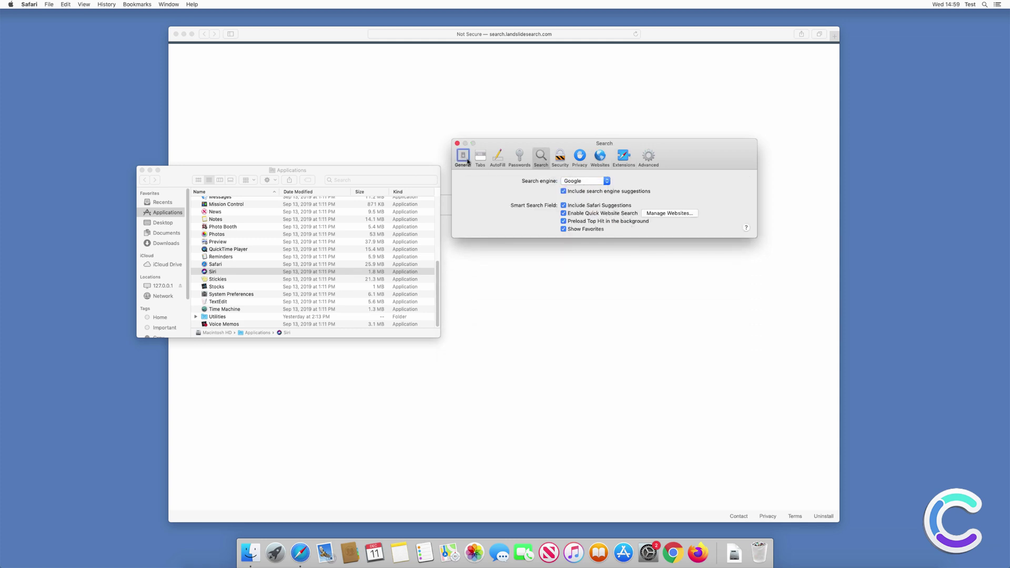
{"action": "left_click", "coordinate": [463, 157]}
{"action": "type", "text": "www"}
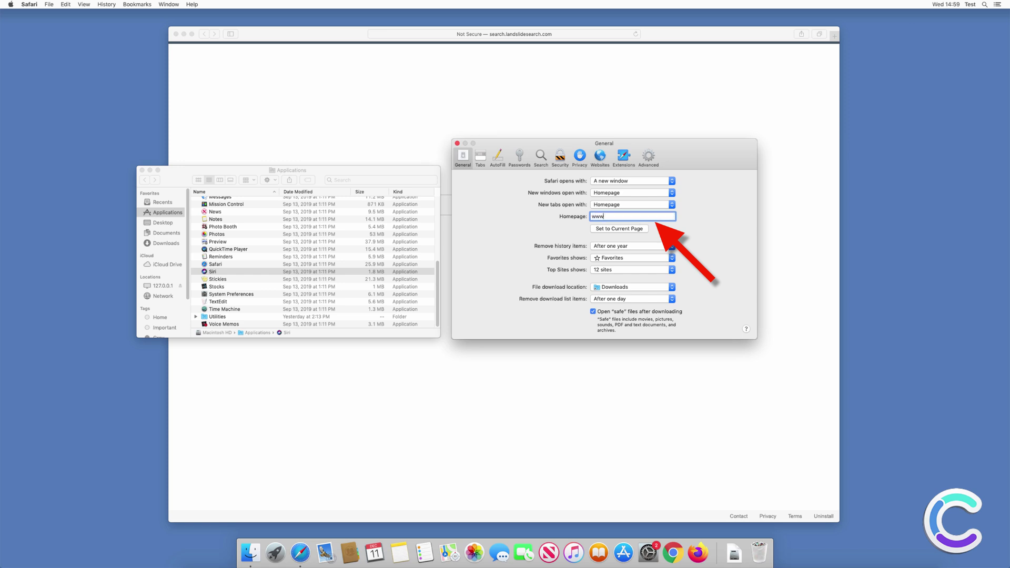
{"action": "type", "text": ".g"}
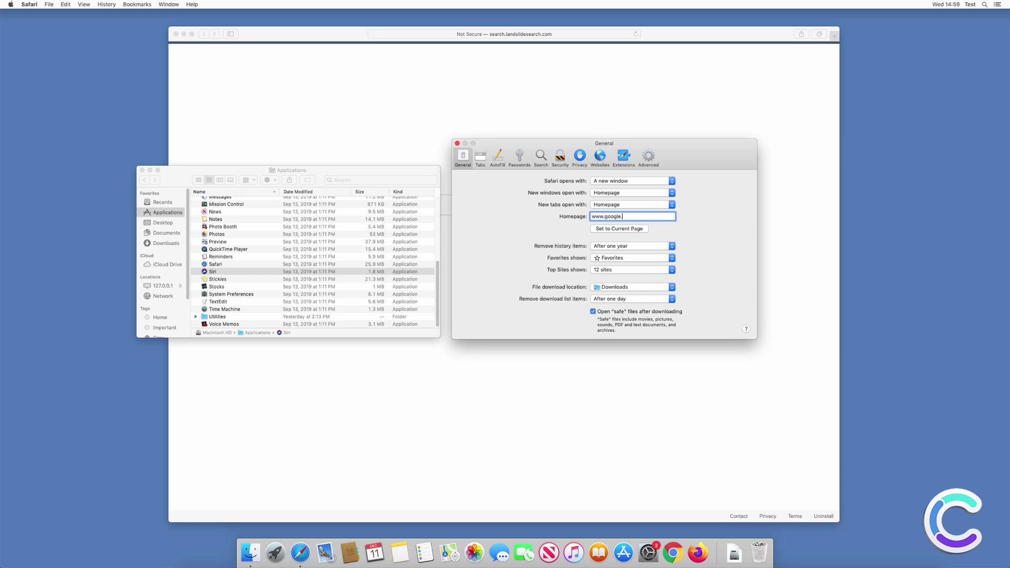
{"action": "type", "text": "oogle.com"}
{"action": "key", "text": "Return"}
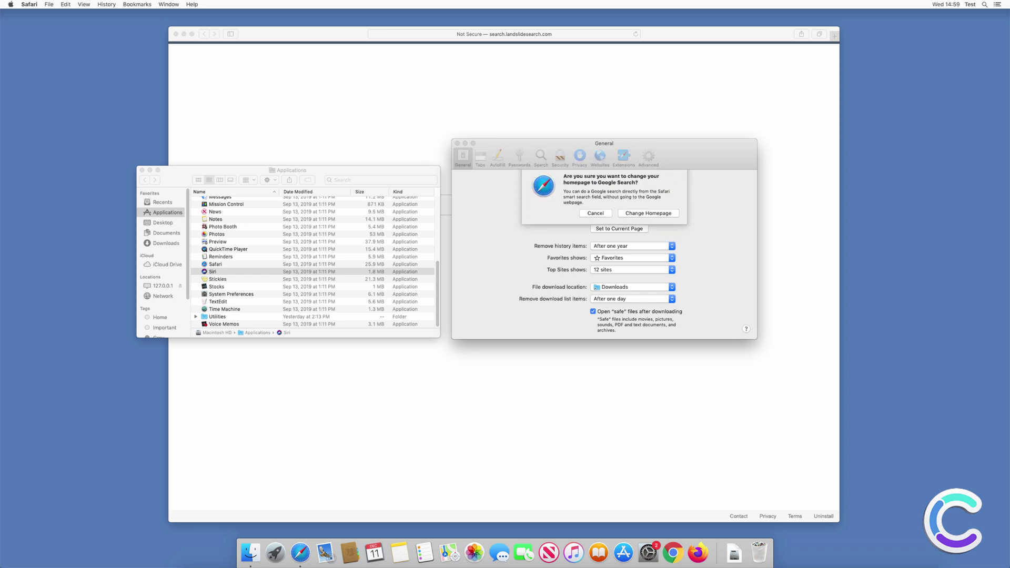
{"action": "left_click", "coordinate": [648, 216]}
{"action": "left_click", "coordinate": [141, 170]}
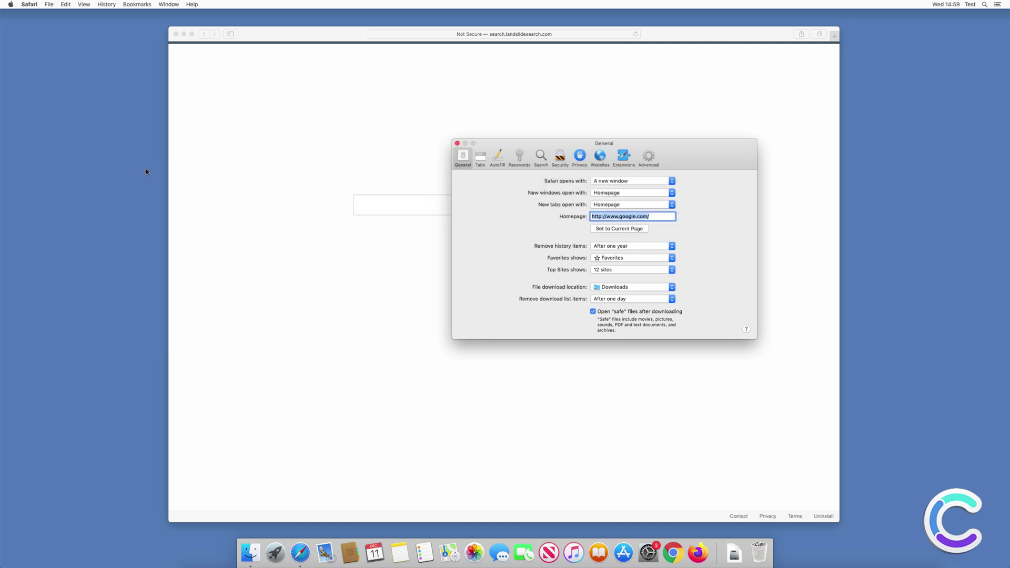
{"action": "left_click", "coordinate": [457, 144]}
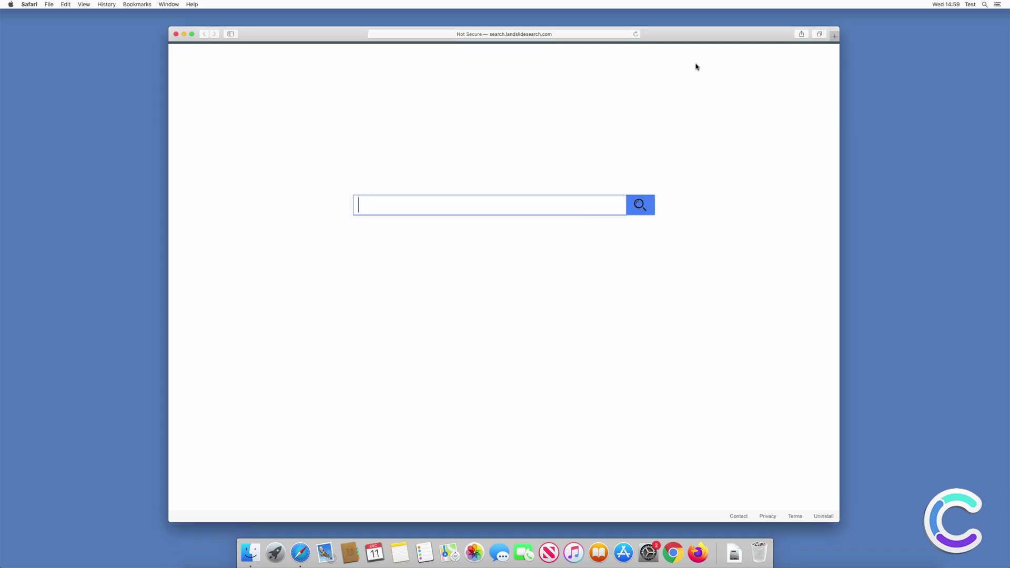
- Close Safari, then remove the Landslide Search extension from Chrome's Extensions page
{"action": "left_click", "coordinate": [834, 35]}
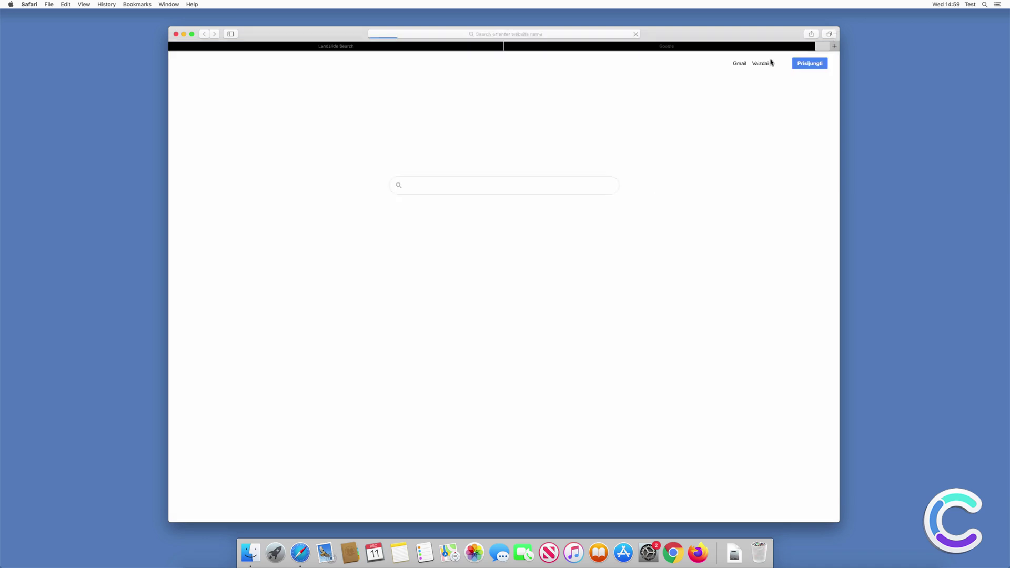
{"action": "left_click", "coordinate": [175, 34]}
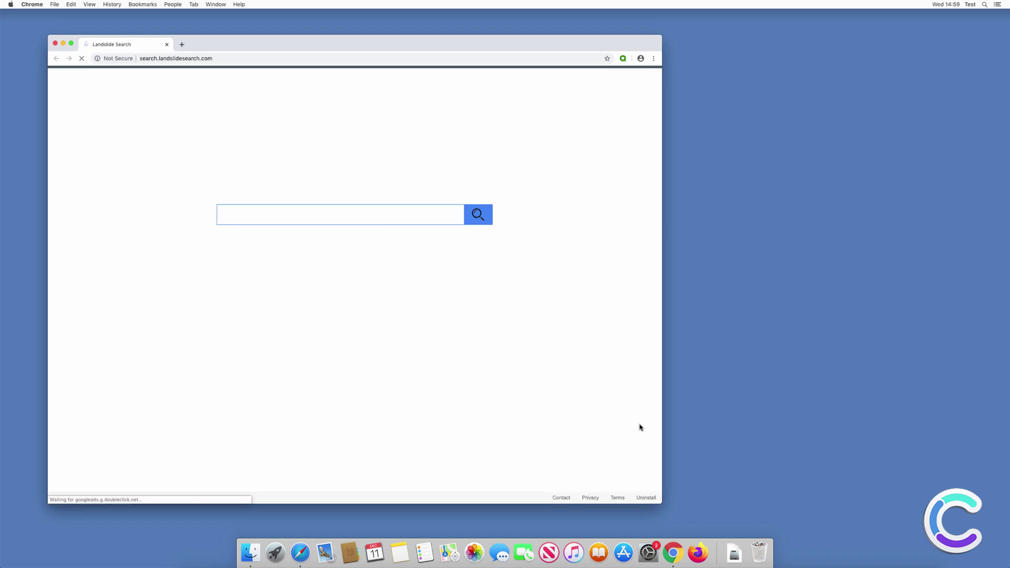
{"action": "left_click", "coordinate": [654, 59]}
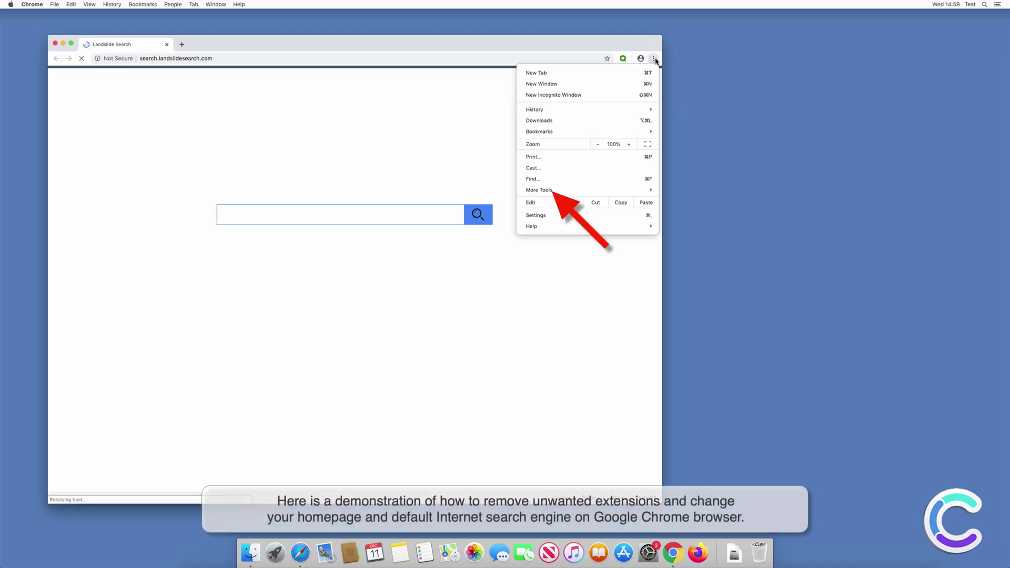
{"action": "mouse_move", "coordinate": [601, 191]}
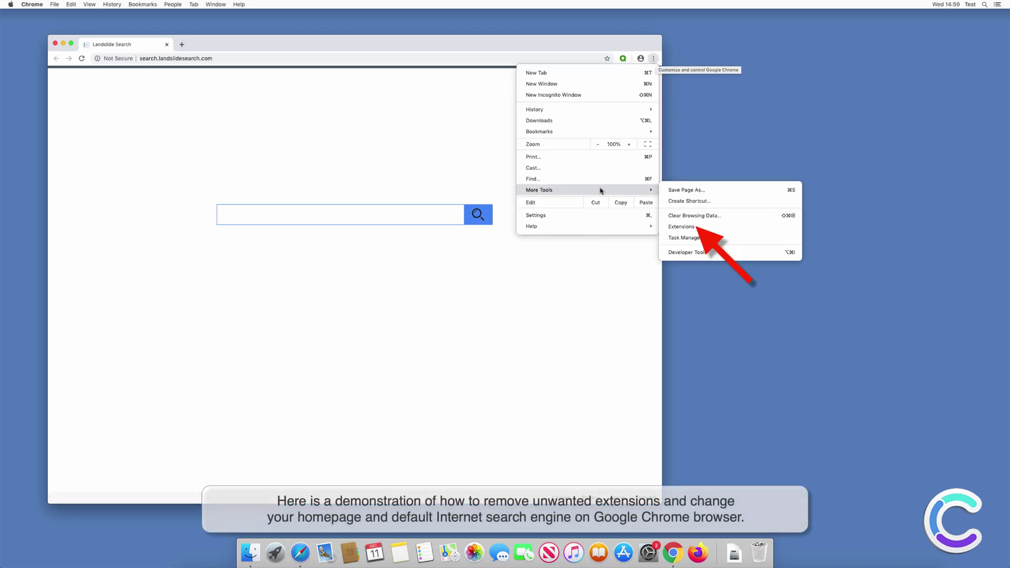
{"action": "left_click", "coordinate": [693, 226]}
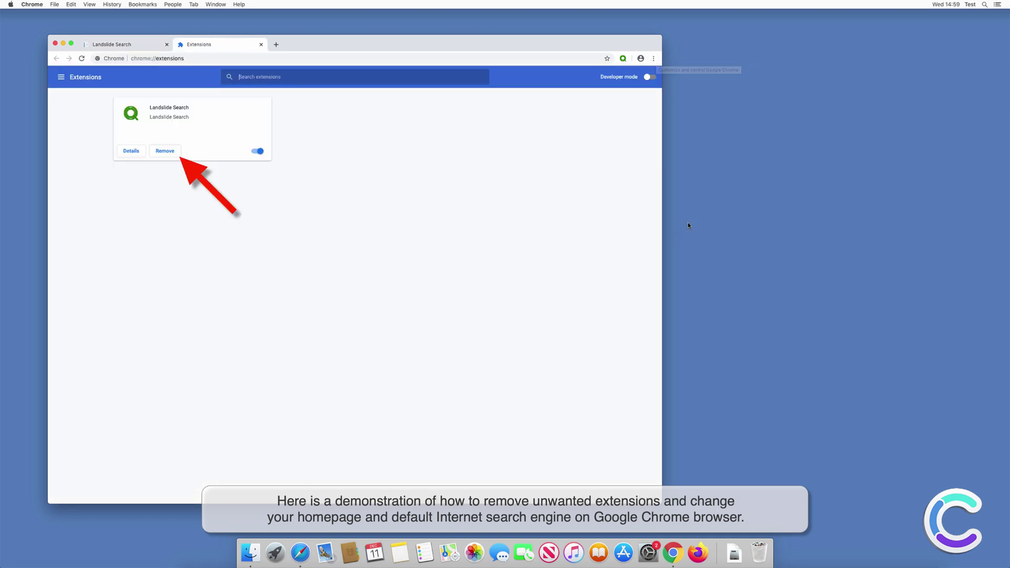
{"action": "left_click", "coordinate": [174, 153]}
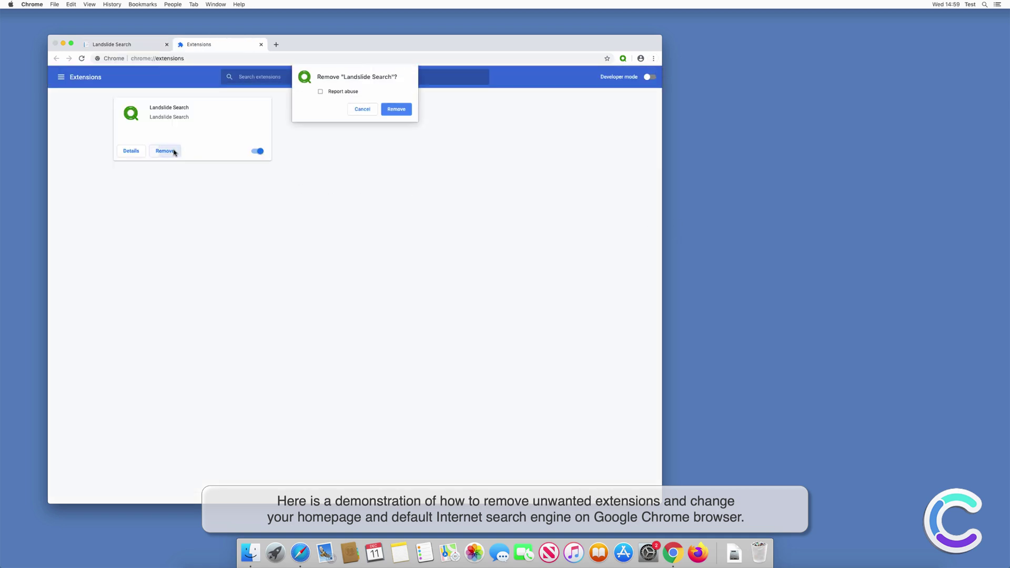
{"action": "left_click", "coordinate": [400, 112]}
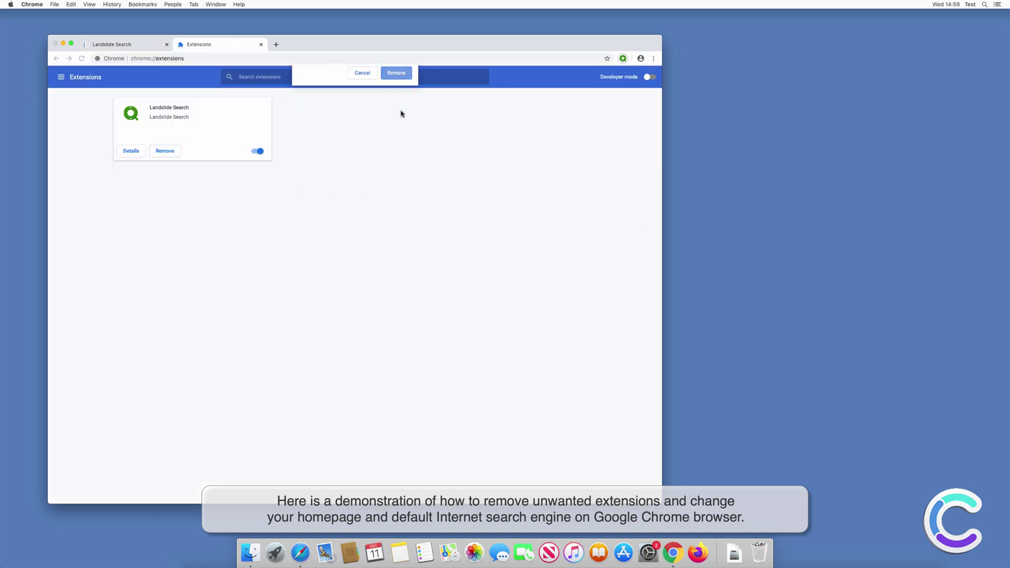
{"action": "left_click", "coordinate": [653, 58]}
{"action": "left_click", "coordinate": [550, 215]}
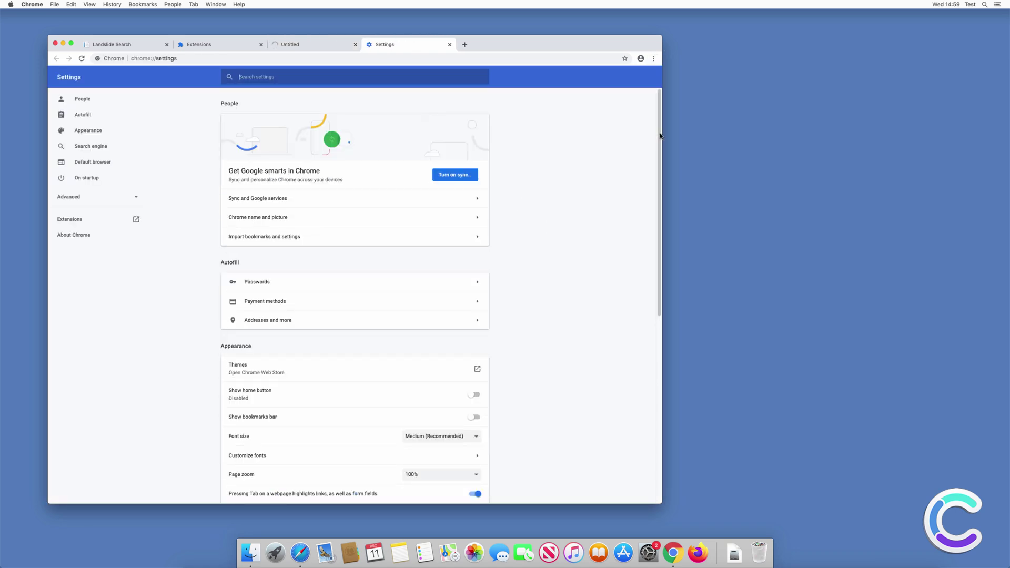
{"action": "left_click_drag", "start_coordinate": [660, 135], "coordinate": [642, 331]}
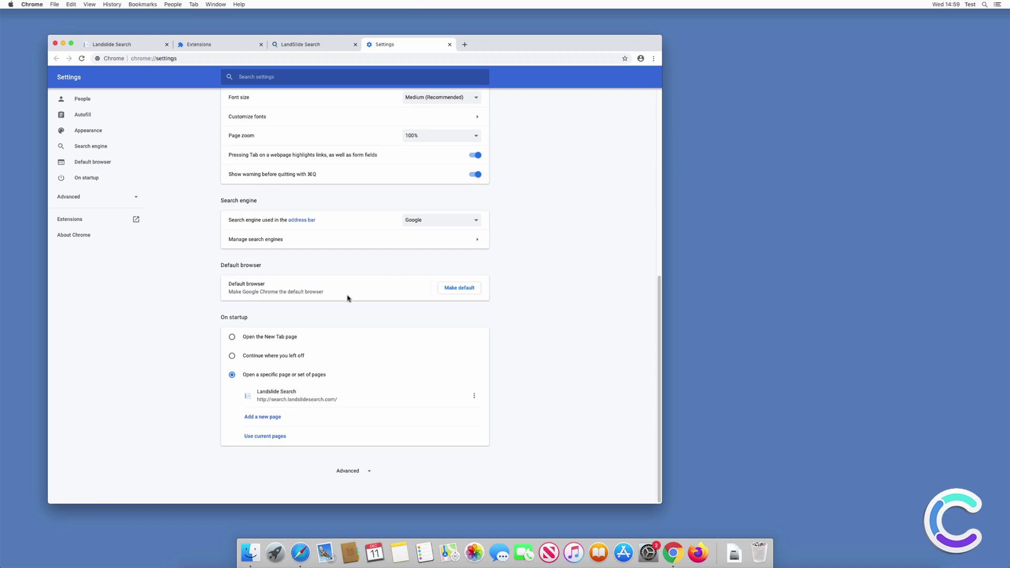
{"action": "left_click", "coordinate": [474, 397]}
{"action": "left_click", "coordinate": [465, 398]}
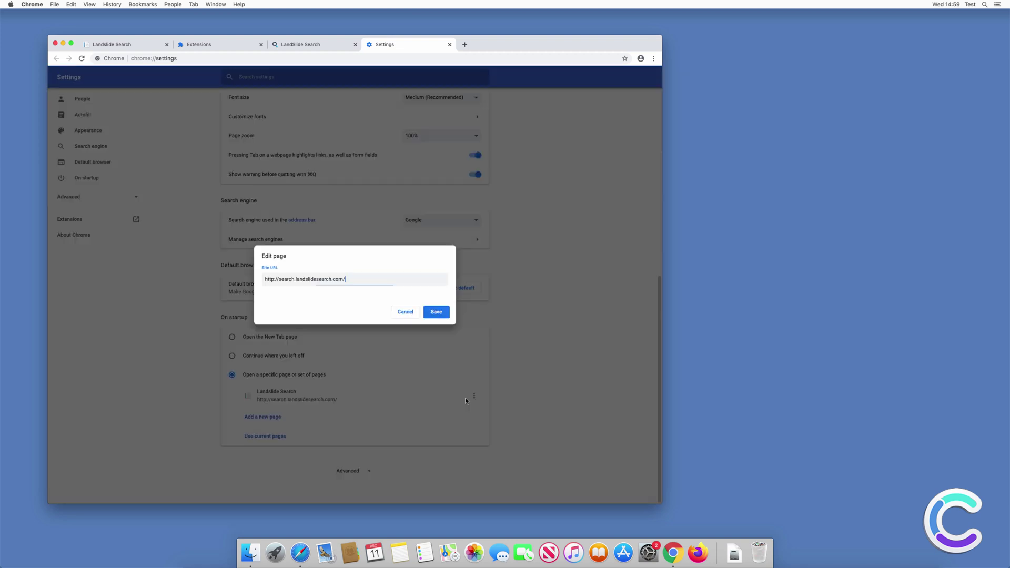
{"action": "triple_click", "coordinate": [341, 274]}
{"action": "type", "text": "w"}
{"action": "left_click", "coordinate": [440, 315]}
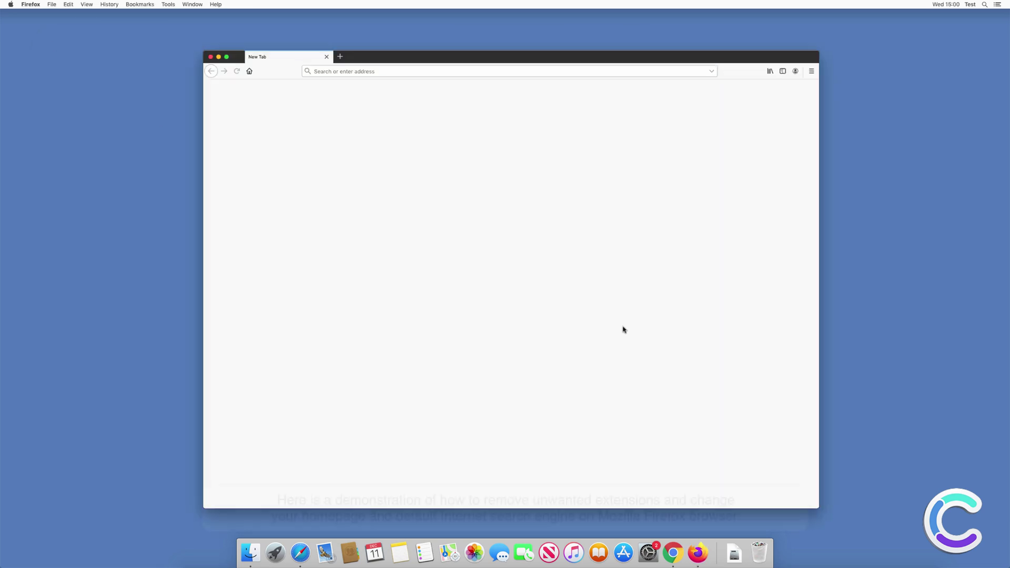
- Remove the Yahoo Search extension in Firefox's Add-ons Manager and confirm the removal
{"action": "left_click", "coordinate": [811, 71]}
{"action": "left_click", "coordinate": [736, 199]}
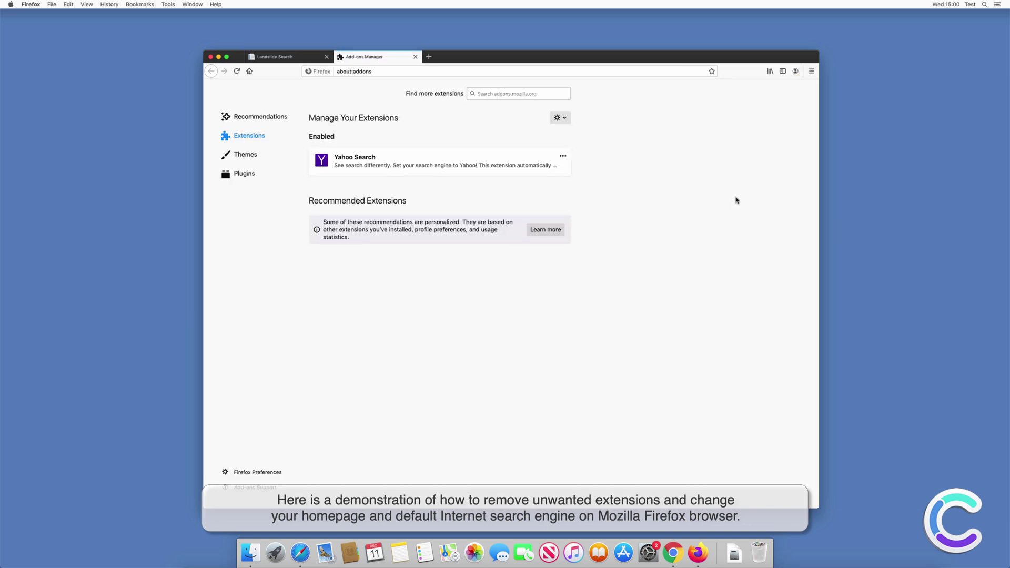
{"action": "left_click", "coordinate": [563, 157]}
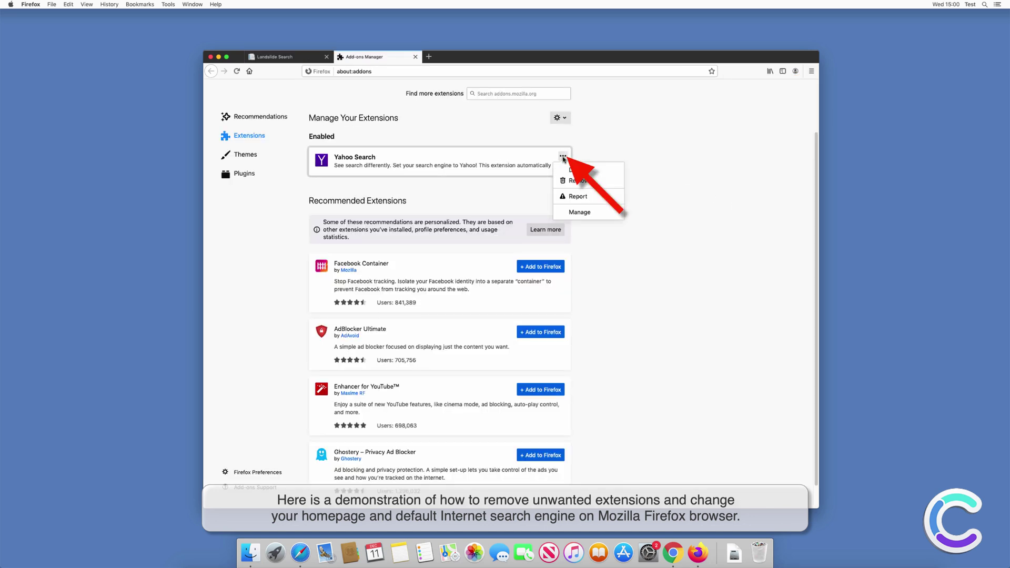
{"action": "left_click", "coordinate": [579, 180]}
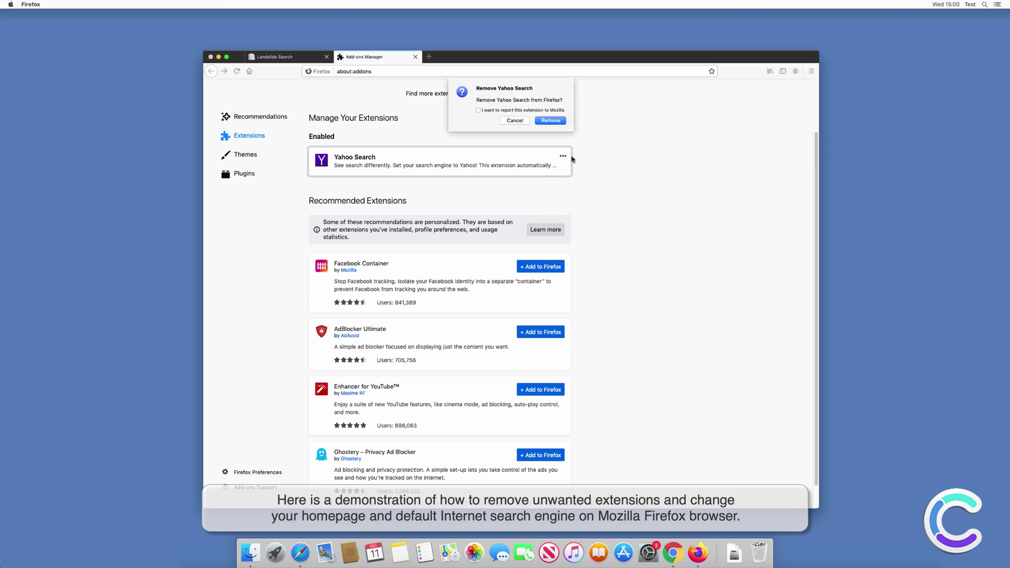
{"action": "left_click", "coordinate": [554, 125]}
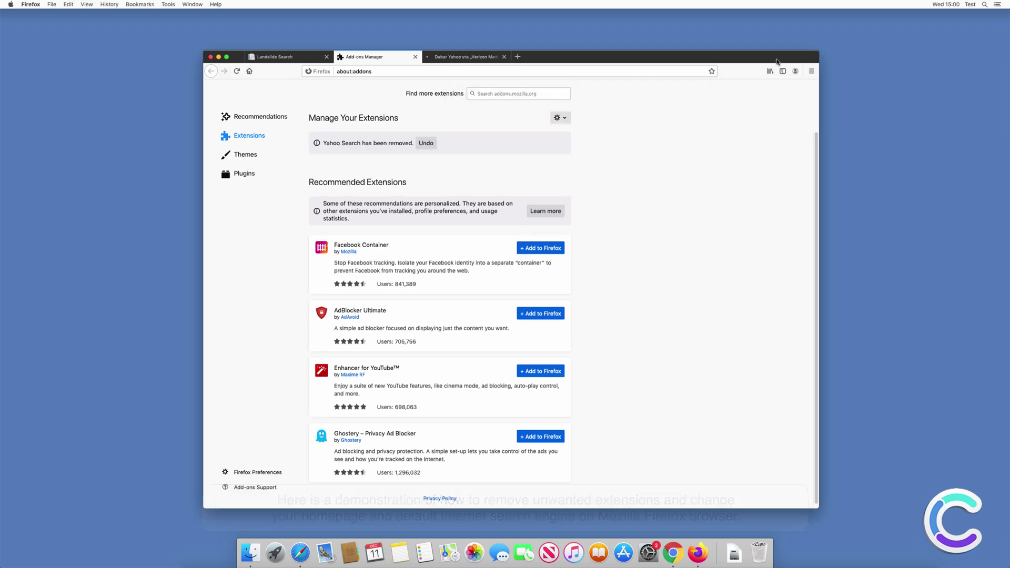
{"action": "left_click", "coordinate": [813, 71]}
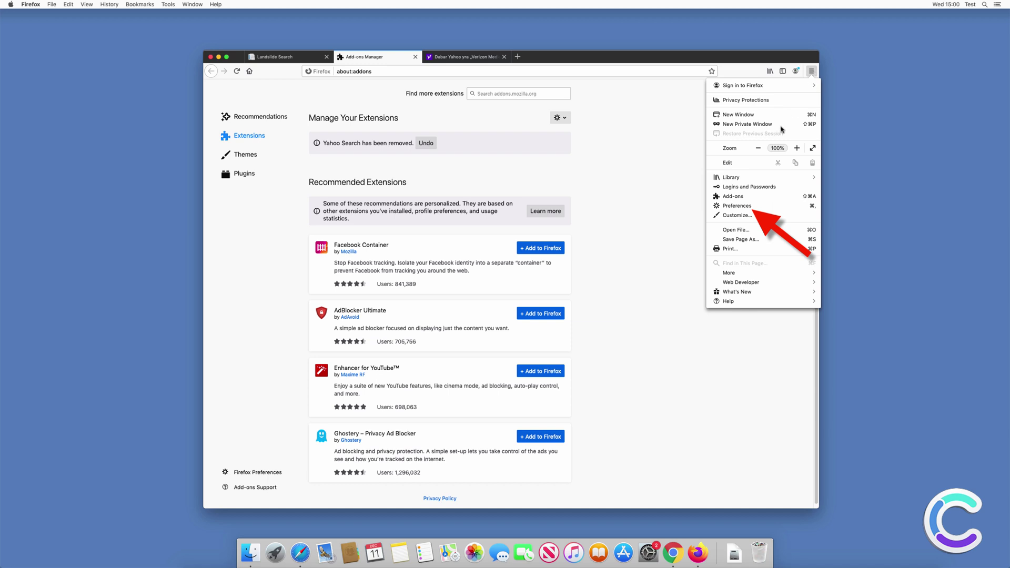
{"action": "left_click", "coordinate": [737, 205]}
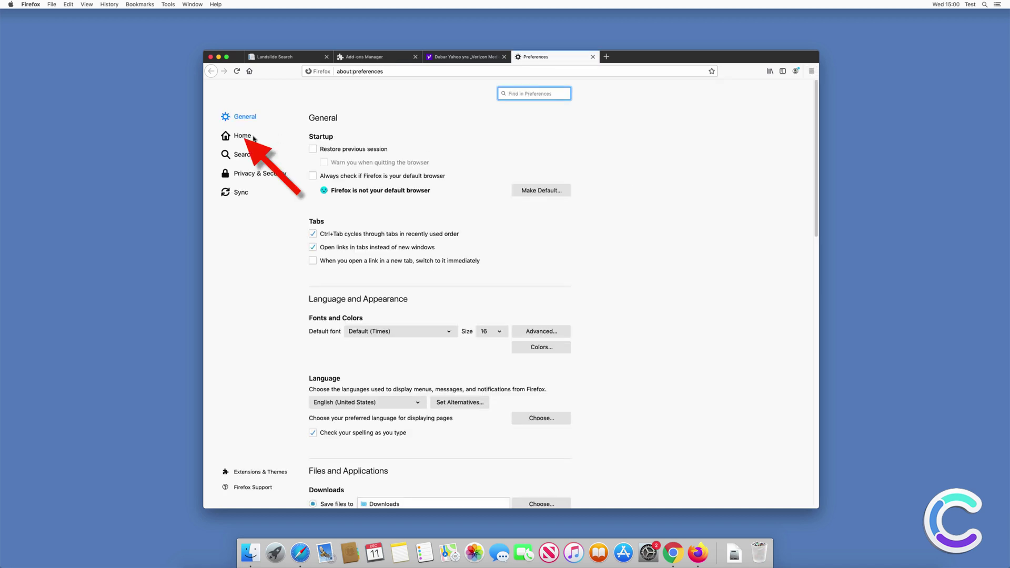
{"action": "left_click", "coordinate": [250, 138]}
{"action": "double_click", "coordinate": [450, 186]}
{"action": "key", "text": "super+a"}
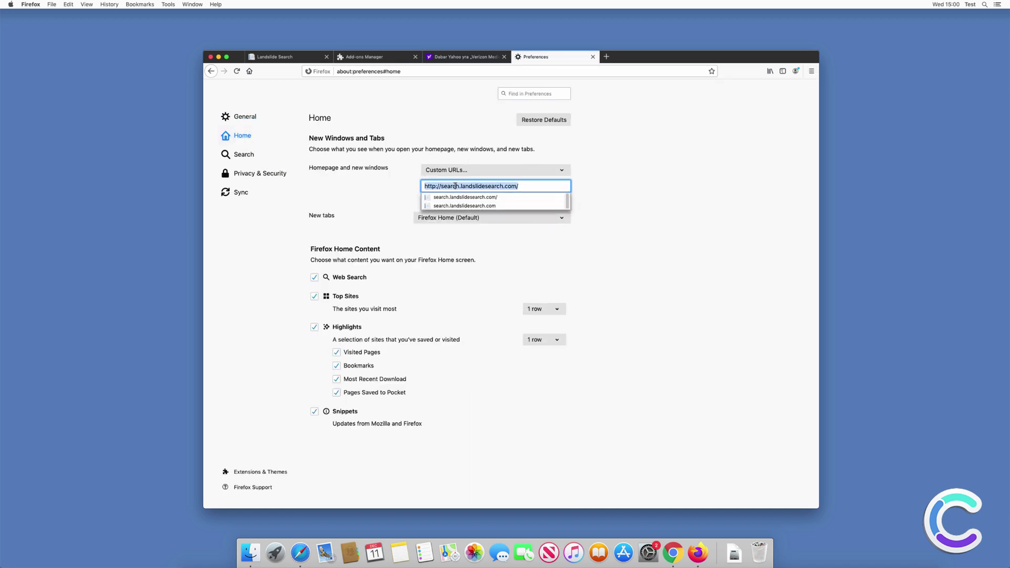
{"action": "type", "text": "www.goog"}
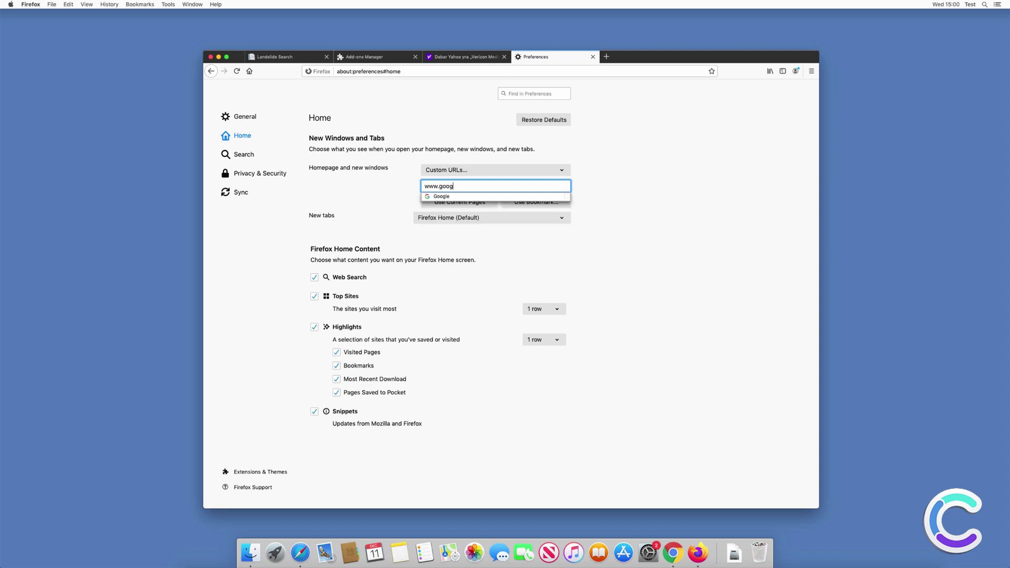
{"action": "type", "text": "le.com"}
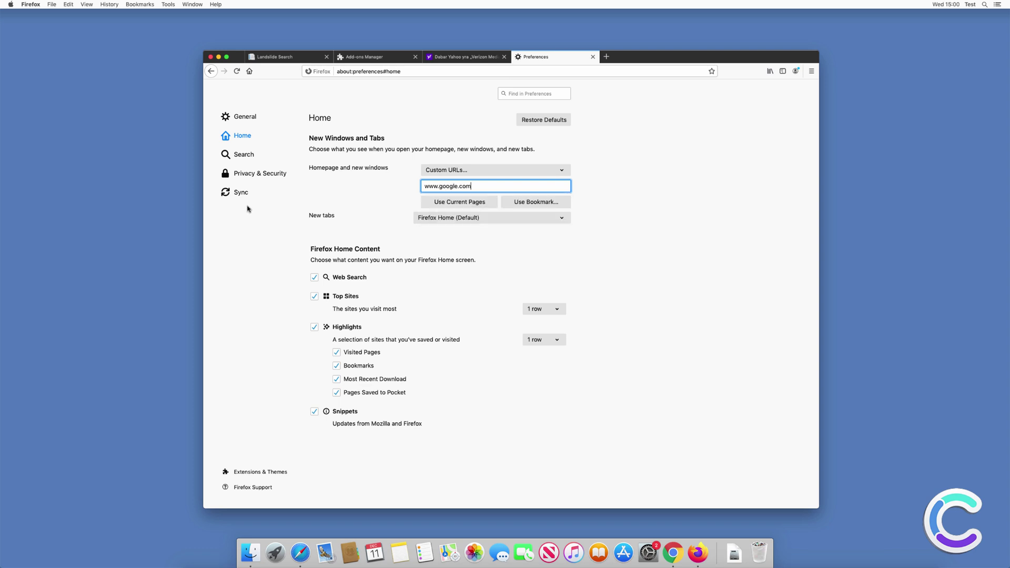
- Keep Google as Firefox's default search engine, then close Firefox and all its tabs
{"action": "left_click", "coordinate": [243, 154]}
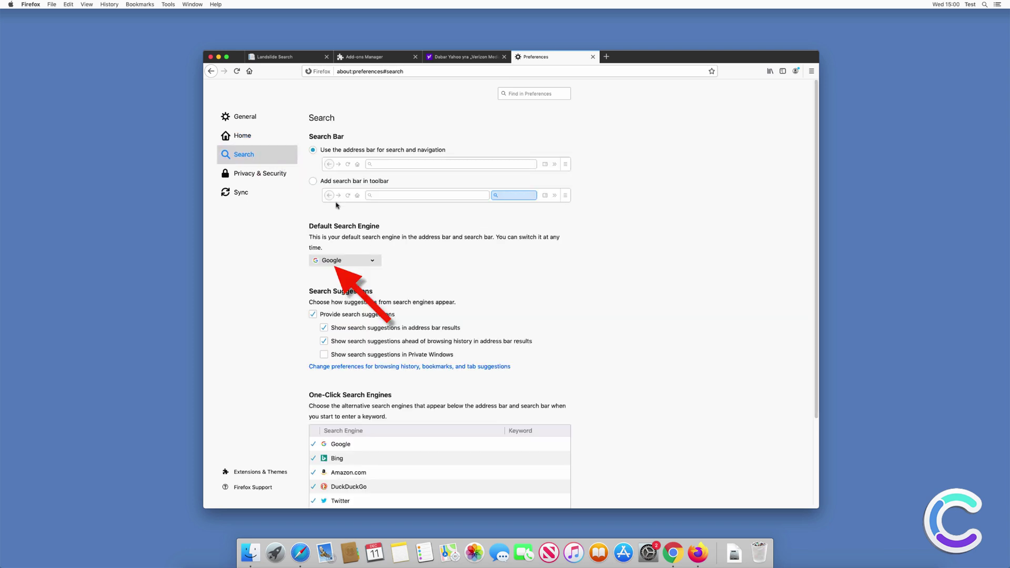
{"action": "left_click", "coordinate": [350, 259]}
{"action": "left_click", "coordinate": [337, 263]}
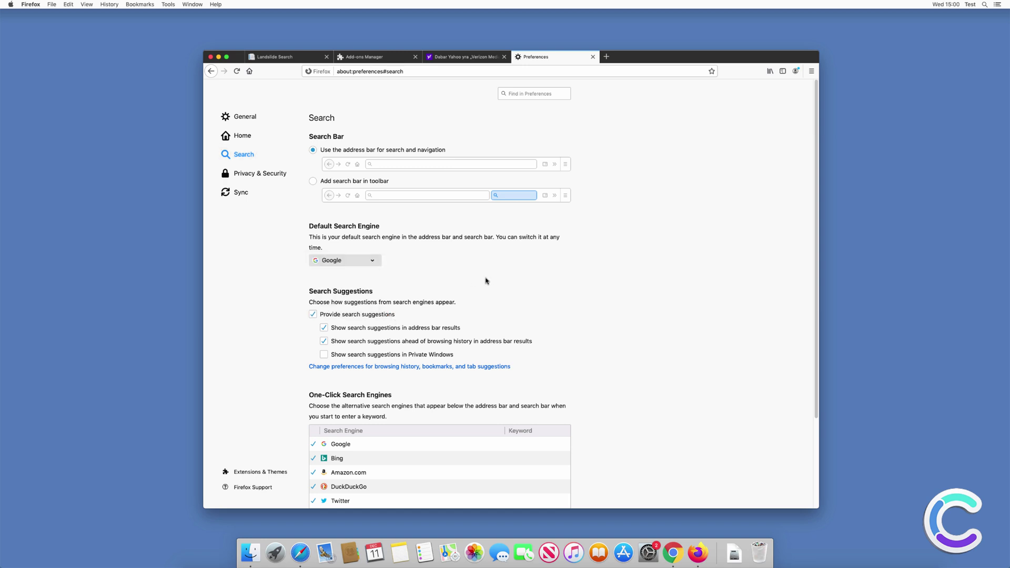
{"action": "left_click", "coordinate": [608, 57]}
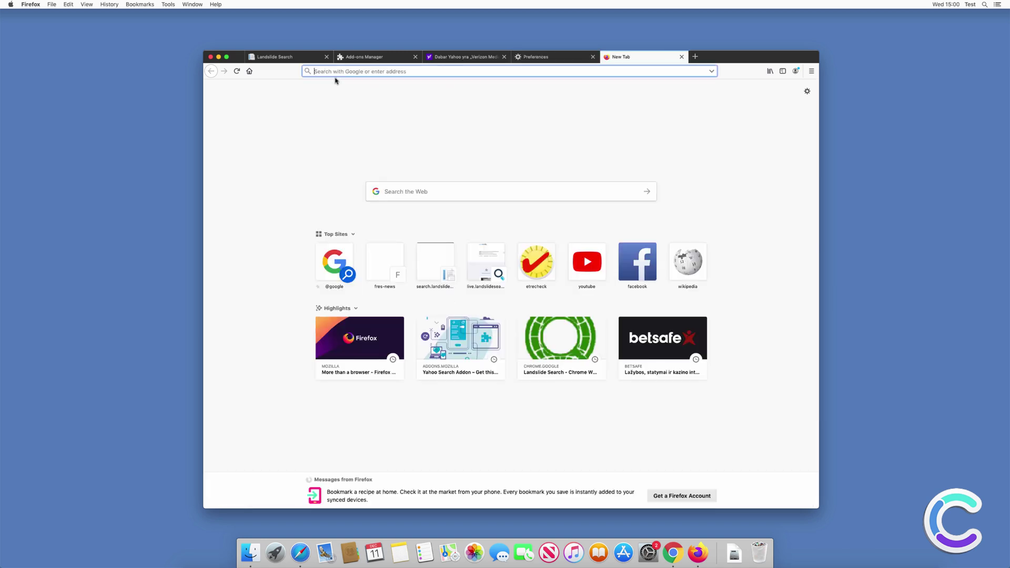
{"action": "left_click", "coordinate": [211, 57]}
{"action": "left_click", "coordinate": [581, 127]}
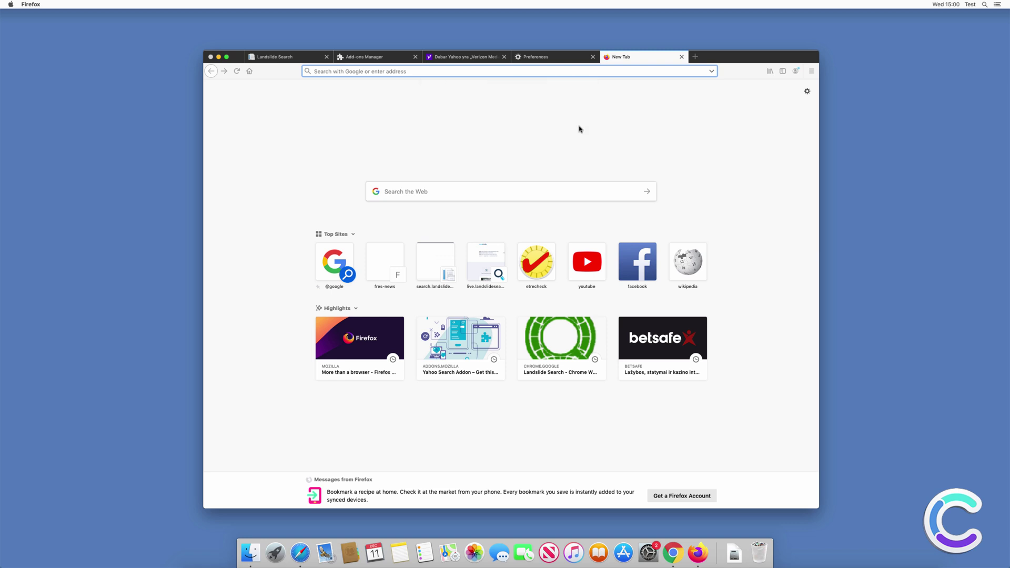